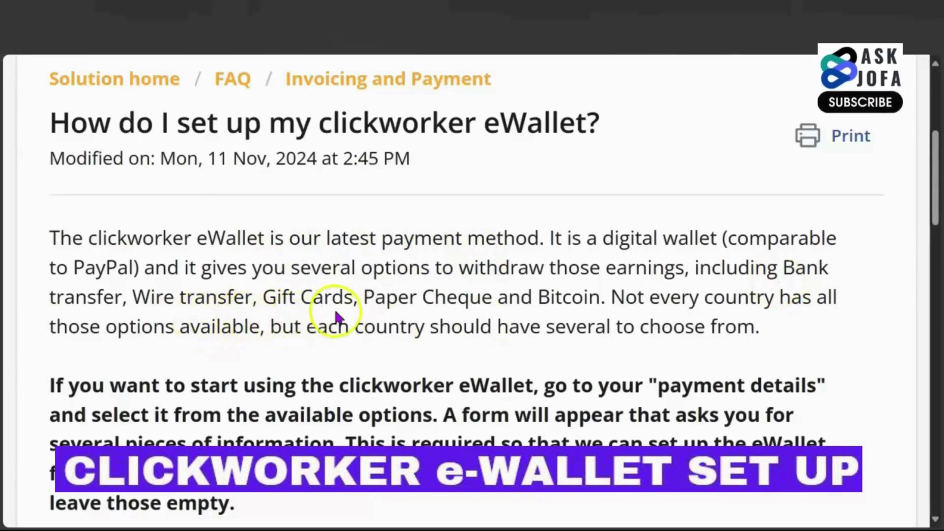
pyautogui.moveTo(352, 299)
pyautogui.mouseDown()
pyautogui.moveTo(261, 297)
pyautogui.moveTo(358, 297)
pyautogui.mouseUp()
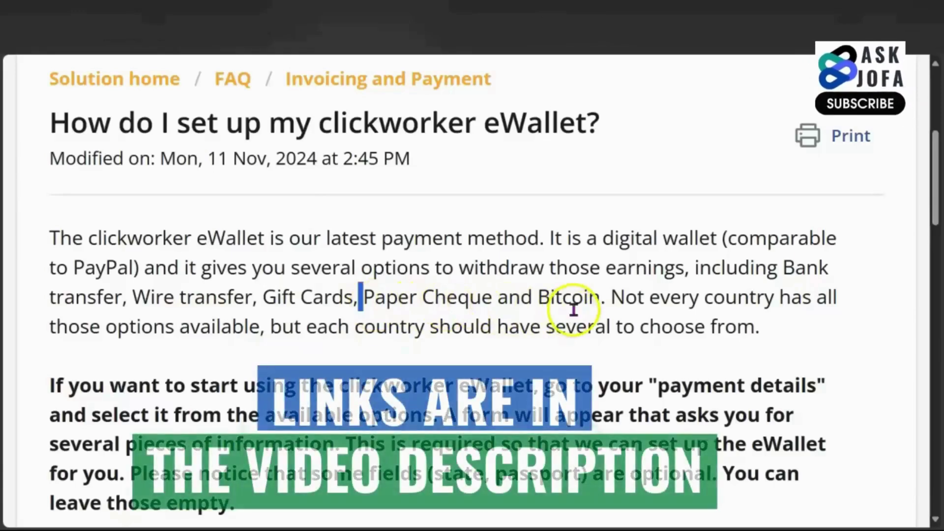
pyautogui.click(590, 304)
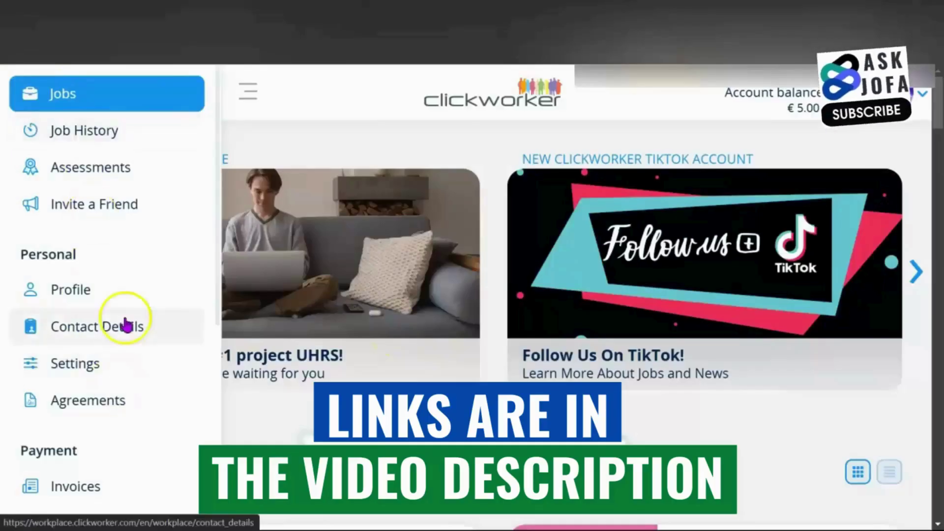
# Open the clickworker Payment Details page and start modifying the payment method.
pyautogui.scroll(-3, 126, 324)
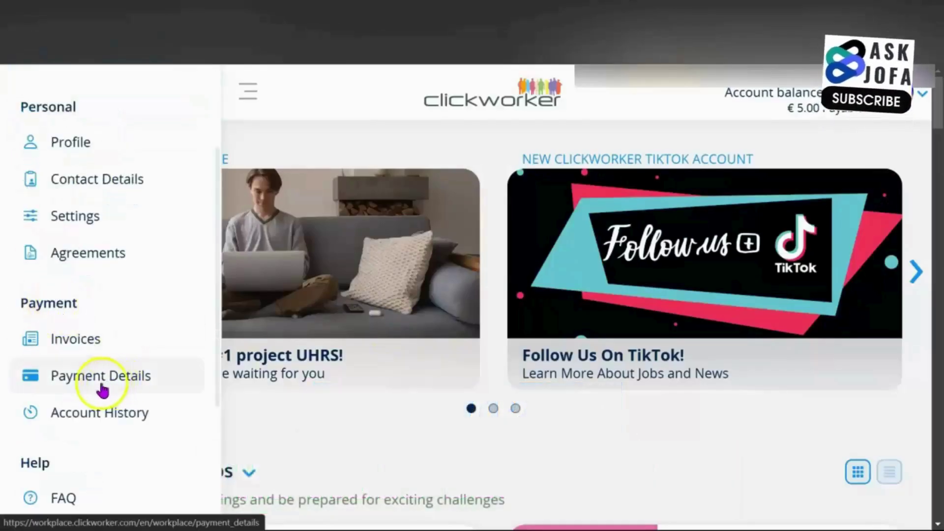
pyautogui.click(132, 378)
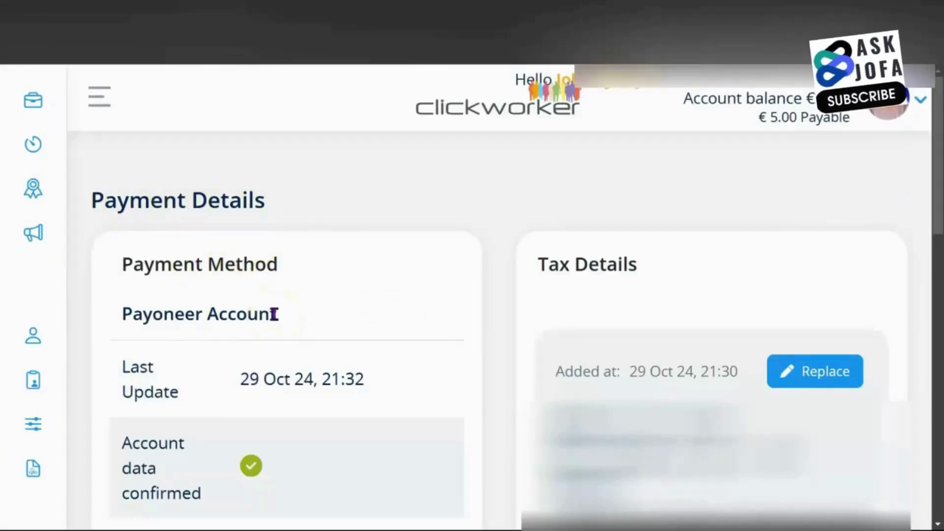
pyautogui.scroll(-5, 275, 313)
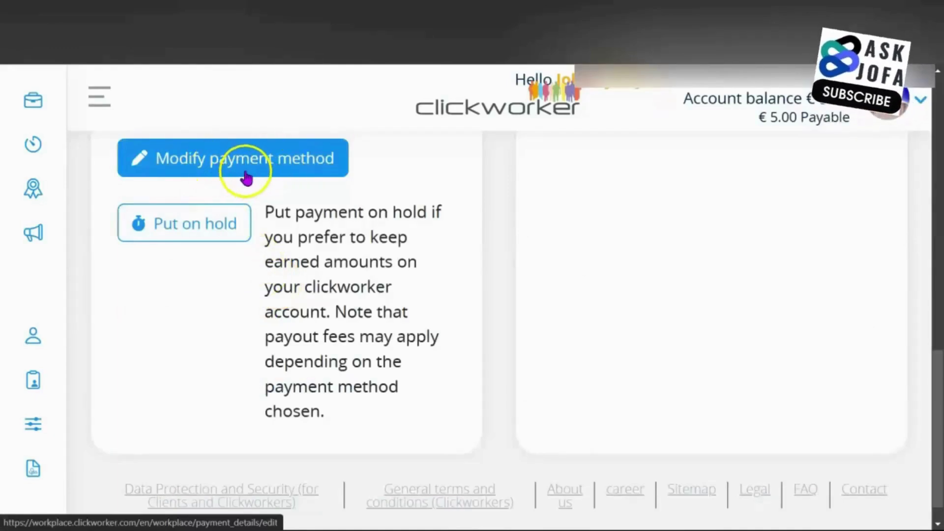
pyautogui.scroll(2, 334, 267)
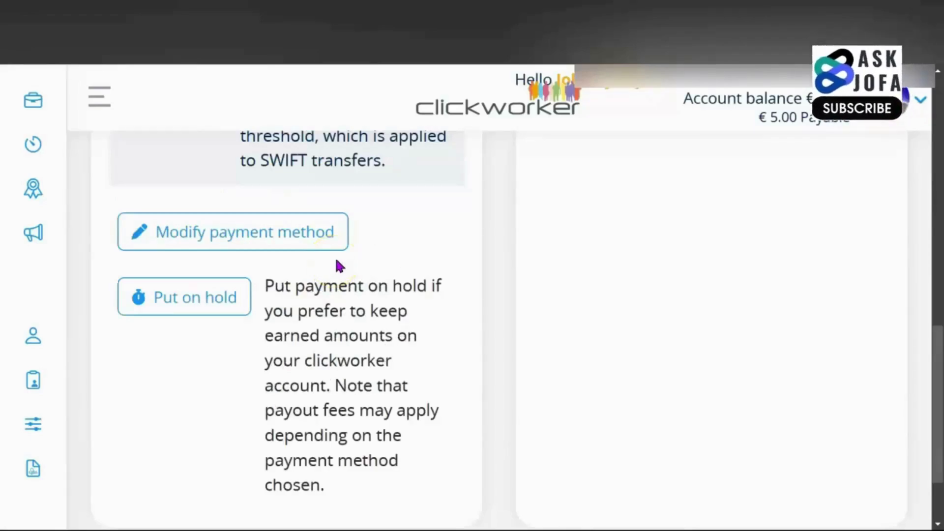
pyautogui.click(284, 241)
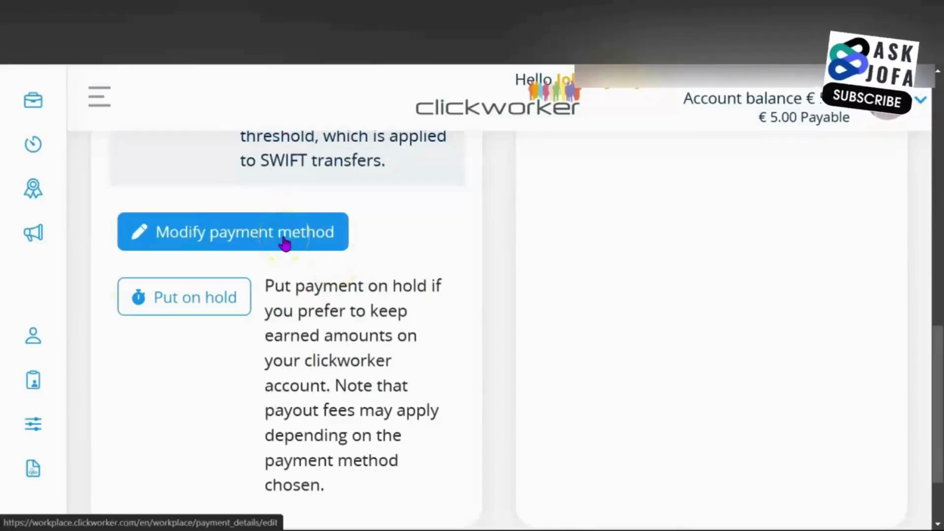
pyautogui.click(248, 235)
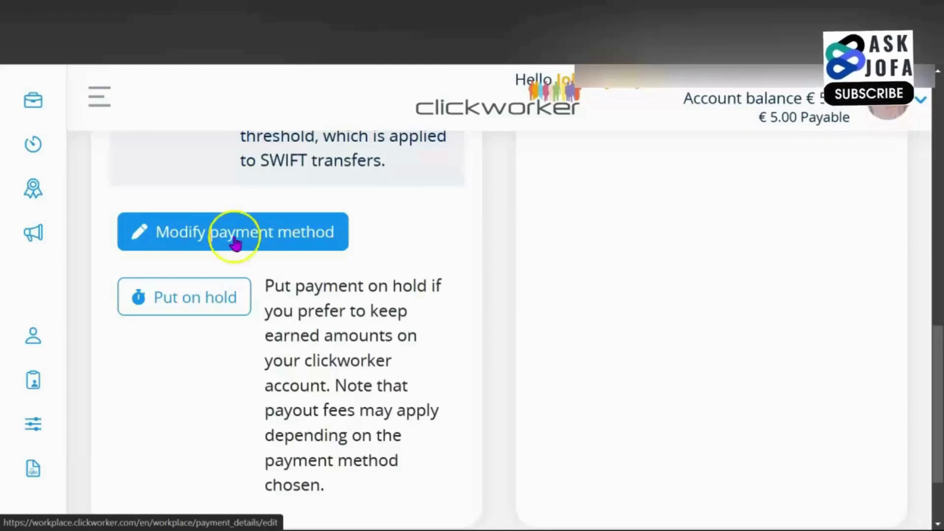
pyautogui.click(229, 236)
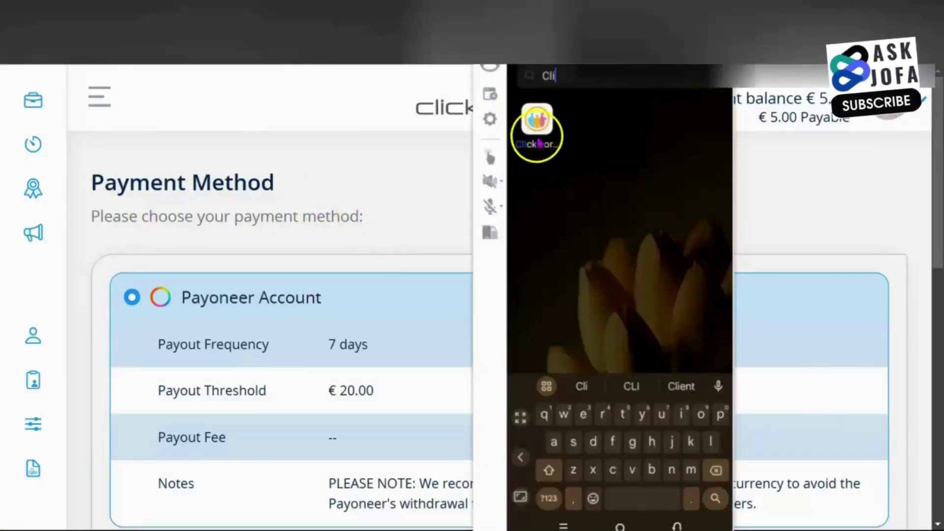
# Switch to the clickworker mobile app, open its payment details and start changing them.
pyautogui.click(539, 143)
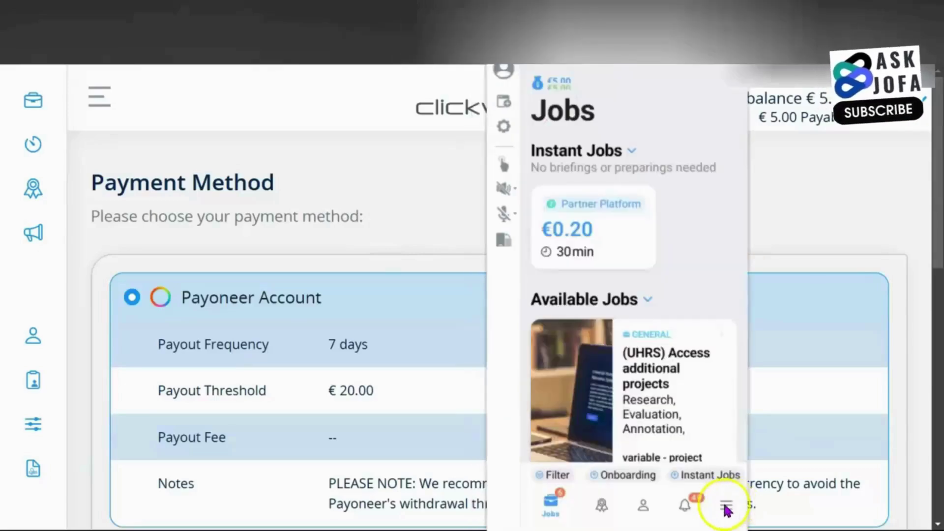
pyautogui.click(726, 506)
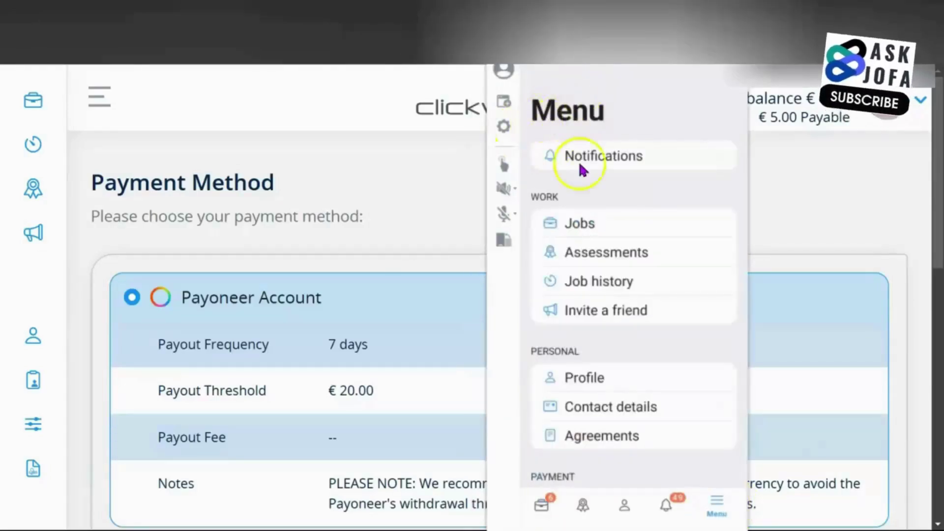
pyautogui.scroll(-3, 634, 403)
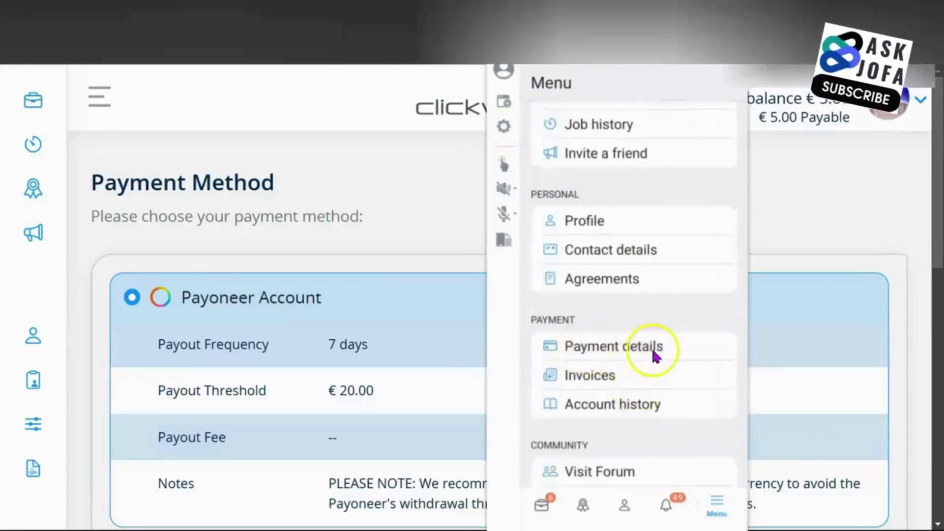
pyautogui.click(621, 356)
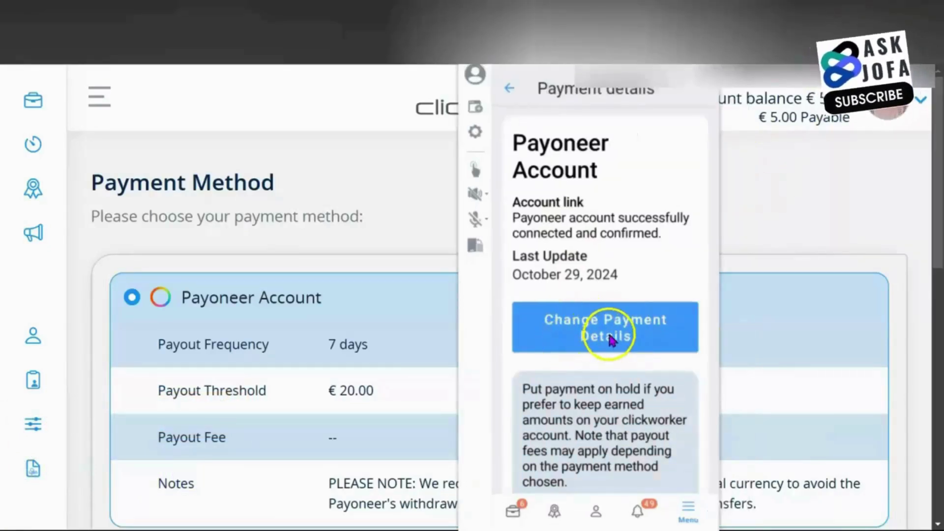
pyautogui.click(609, 338)
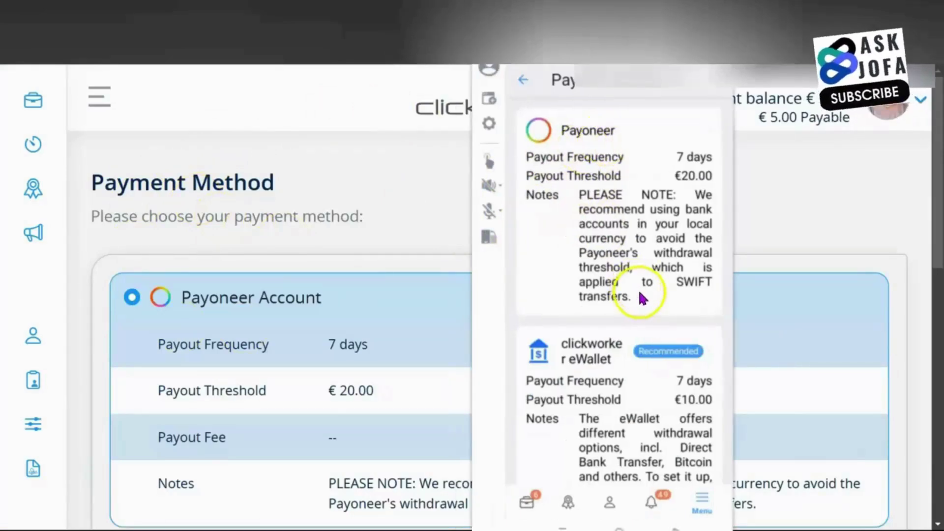
# Choose clickworker eWallet as the payment method in the mobile app and look through its registration form.
pyautogui.scroll(-1, 653, 222)
pyautogui.scroll(1, 597, 126)
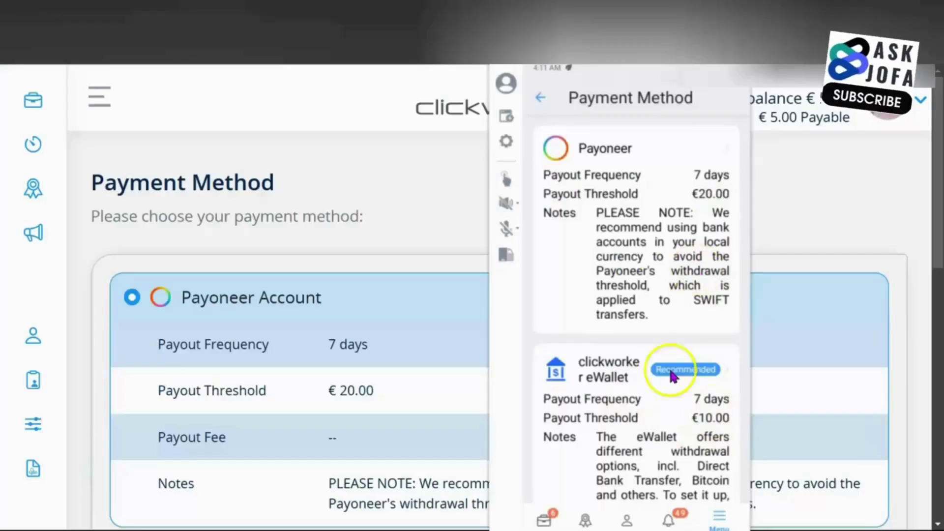
pyautogui.scroll(-3, 664, 430)
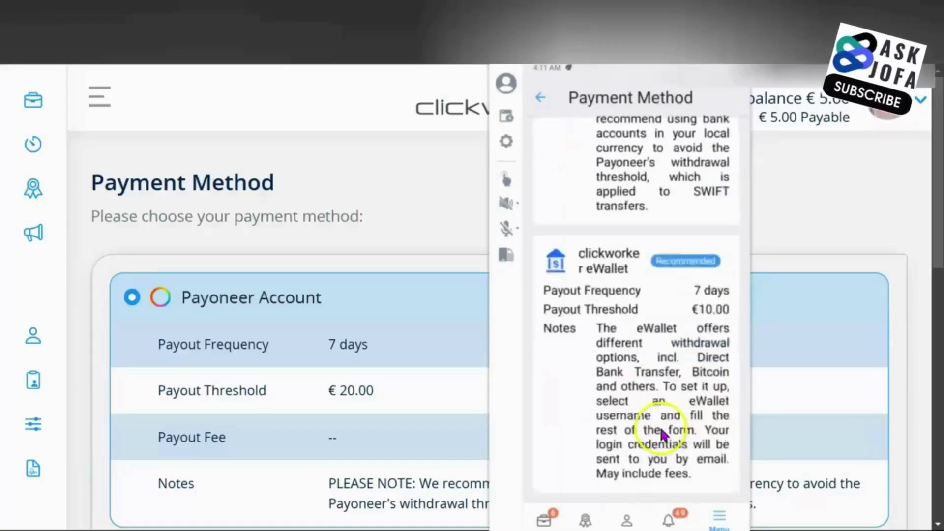
pyautogui.click(659, 425)
pyautogui.scroll(-5, 674, 331)
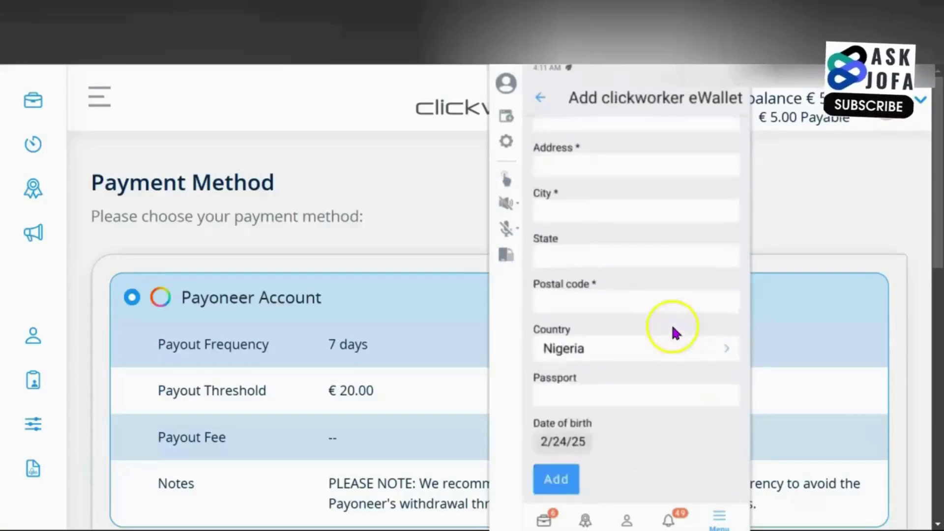
pyautogui.scroll(5, 641, 333)
pyautogui.scroll(-3, 638, 390)
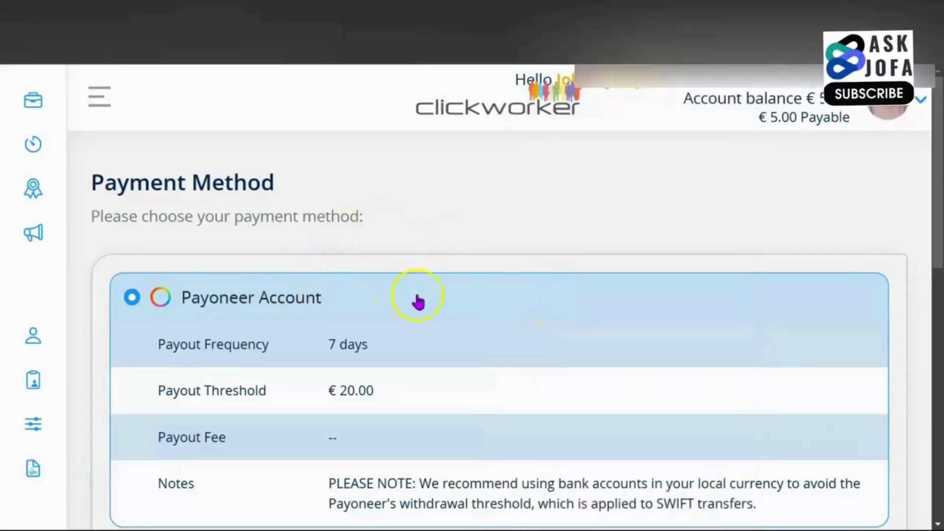
# Select clickworker eWallet as the payment method on the website and go to the eWallet Login field of its form.
pyautogui.scroll(-2, 421, 309)
pyautogui.scroll(1, 420, 317)
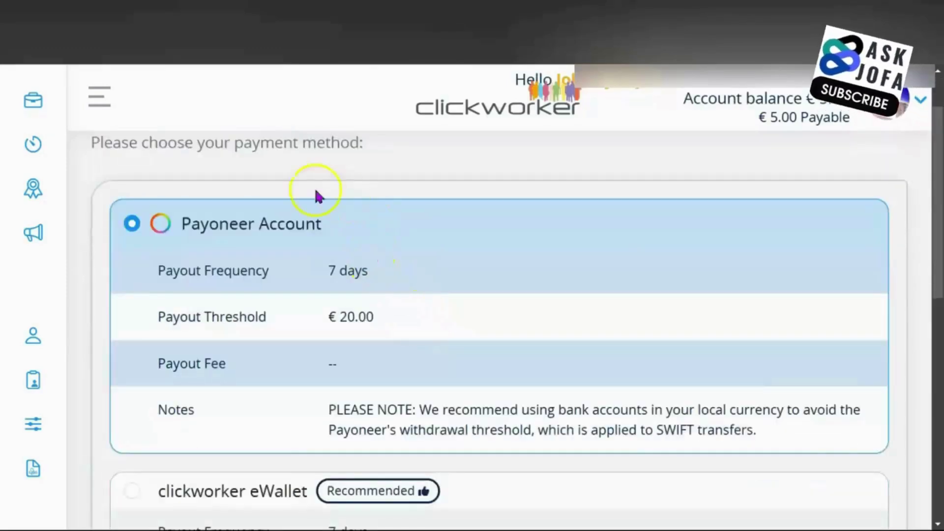
pyautogui.scroll(-5, 506, 316)
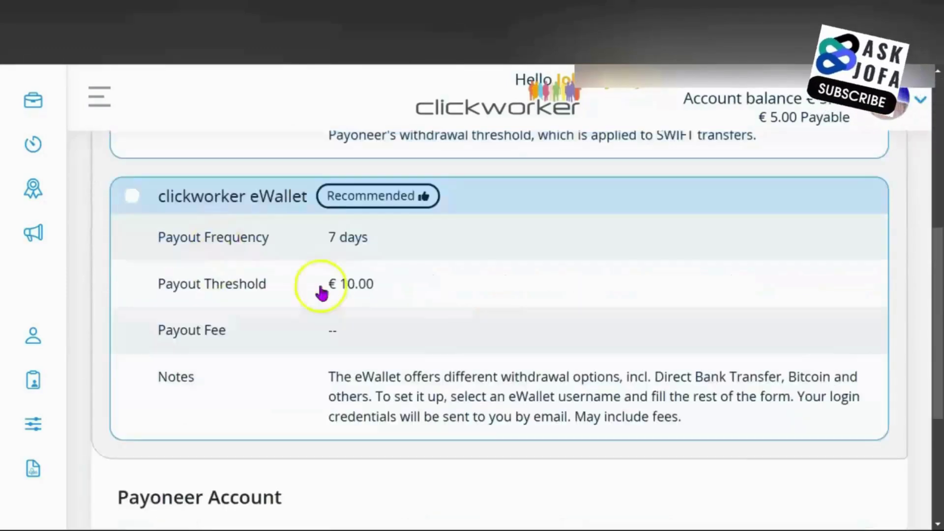
pyautogui.click(133, 196)
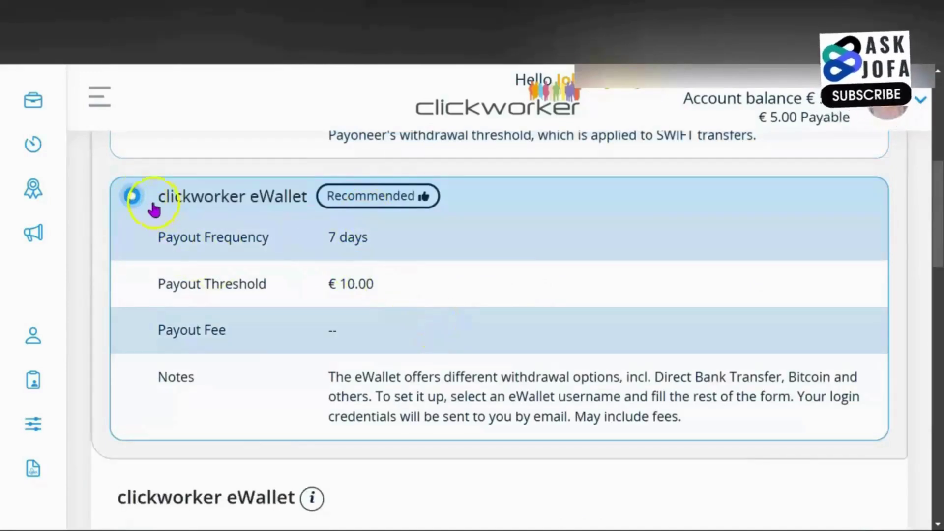
pyautogui.scroll(-3, 369, 295)
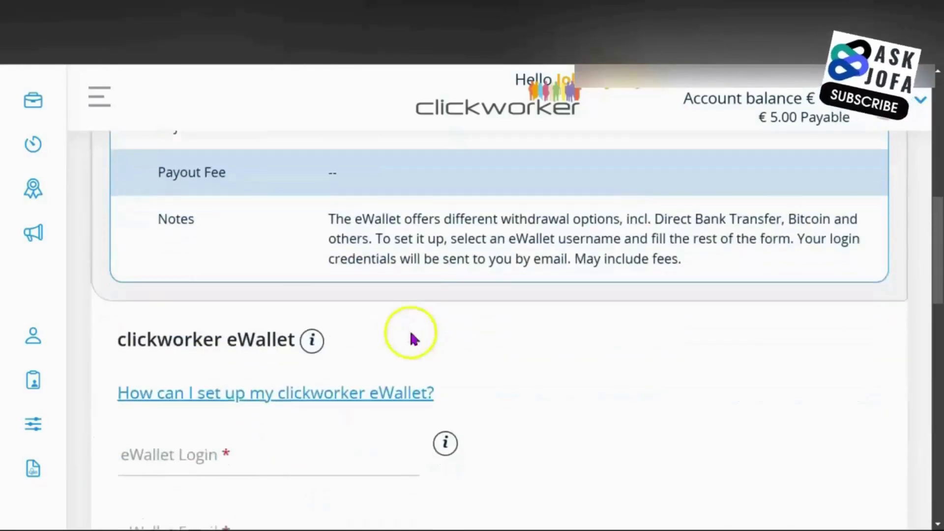
pyautogui.scroll(-3, 412, 338)
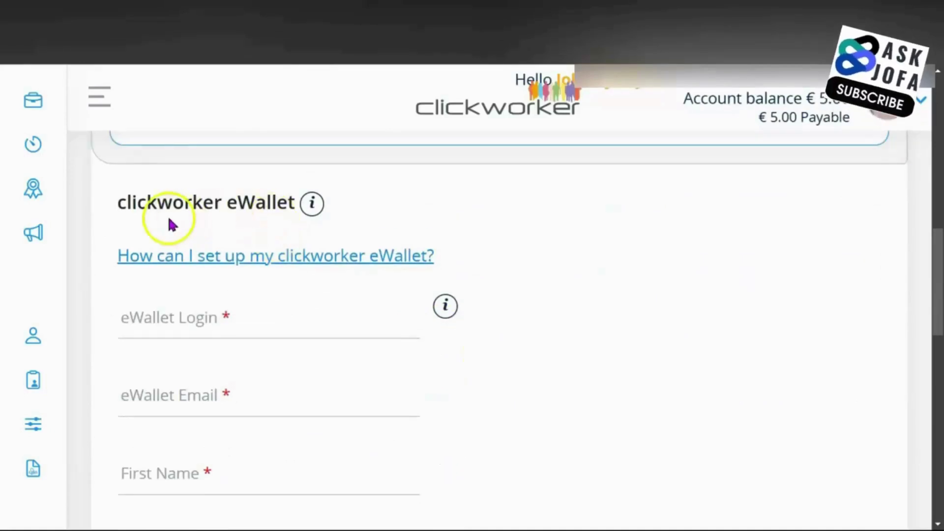
pyautogui.click(300, 328)
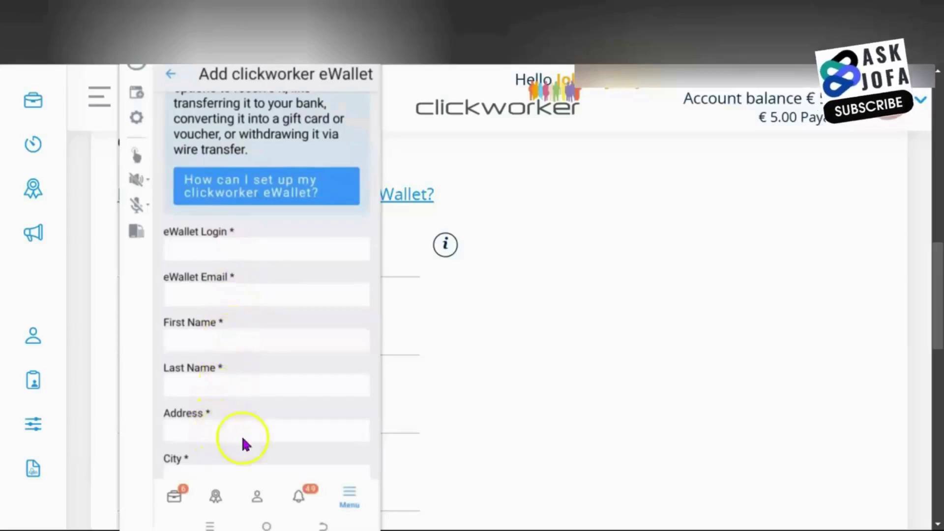
# Review the remaining fields of the Add clickworker eWallet form in the mobile app.
pyautogui.scroll(-3, 236, 422)
pyautogui.scroll(-1, 234, 430)
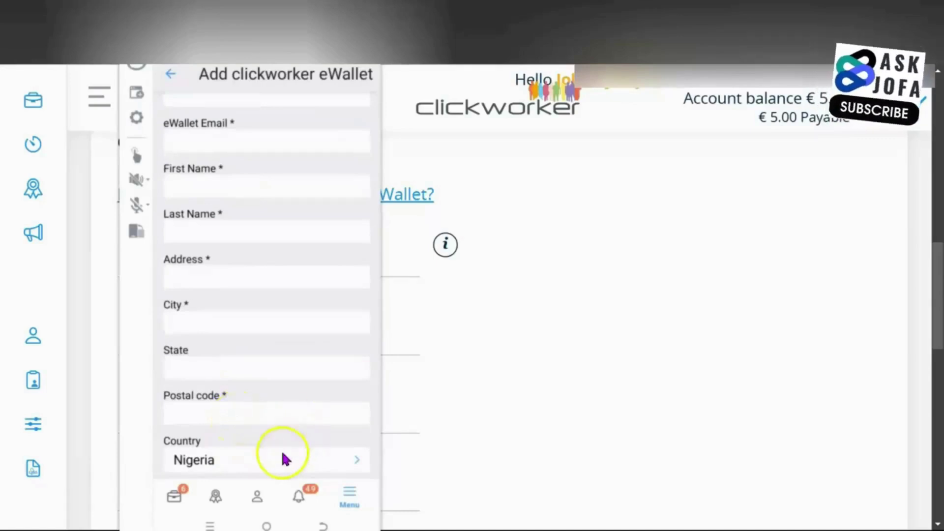
pyautogui.scroll(-3, 288, 473)
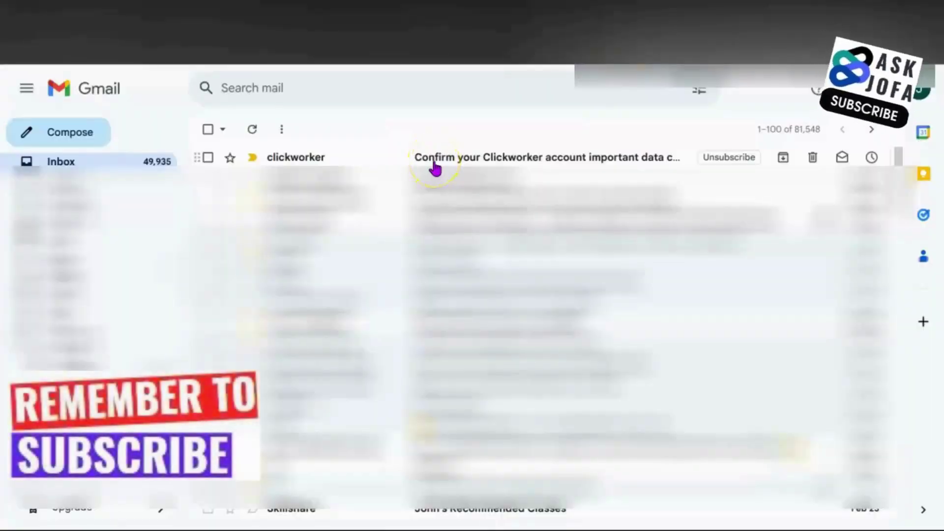
# Open the clickworker account confirmation email in Gmail and confirm the payment details change through its HERE link.
pyautogui.click(434, 169)
pyautogui.tripleClick(659, 280)
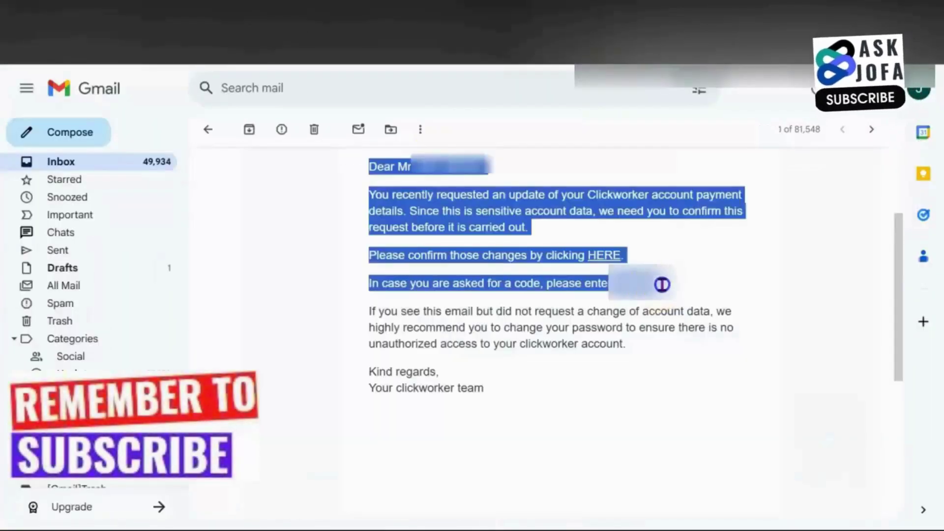
pyautogui.click(629, 294)
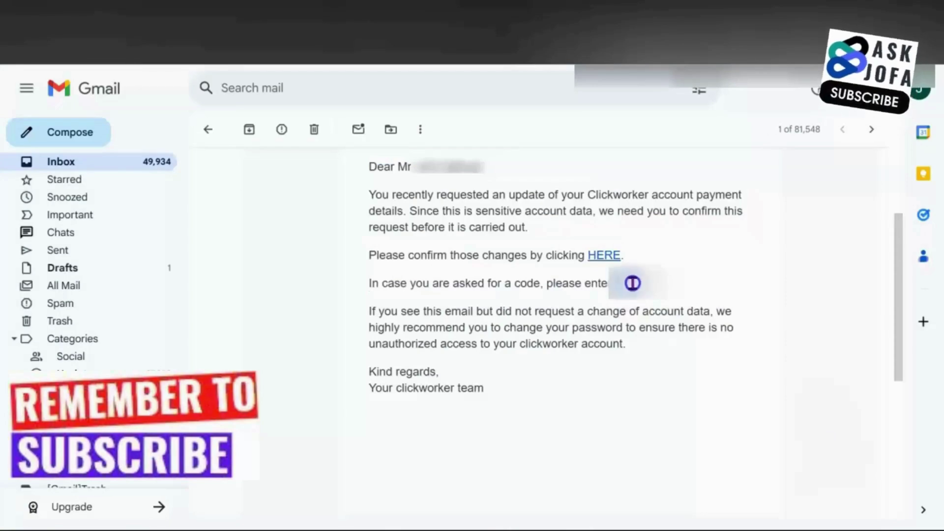
pyautogui.click(604, 256)
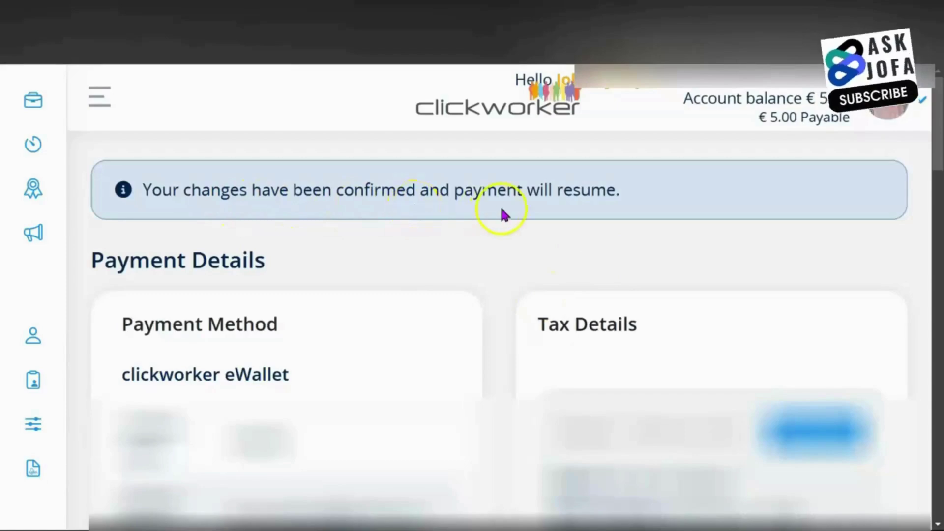
pyautogui.scroll(-2, 654, 212)
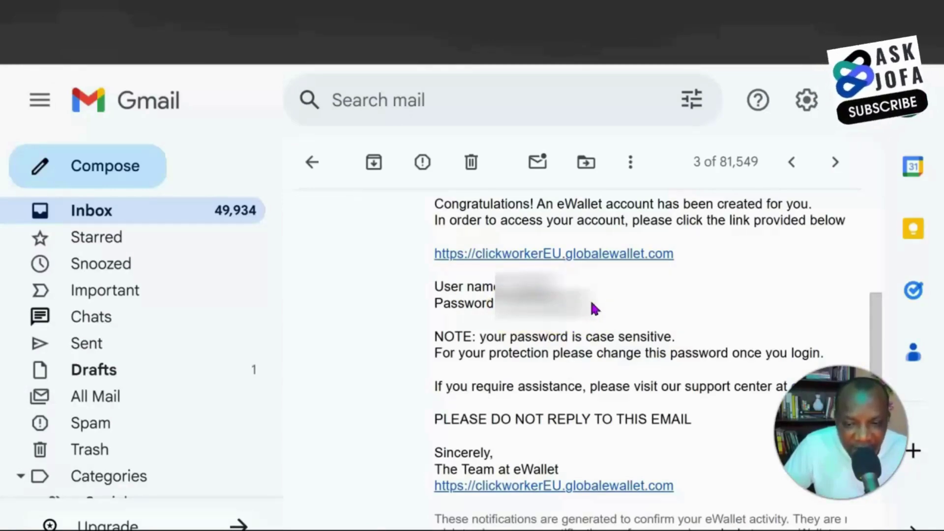
# Locate the login credentials in the eWallet account email and open its clickworkerEU.globalewallet.com link.
pyautogui.moveTo(592, 305); pyautogui.dragTo(503, 309)
pyautogui.click(531, 293)
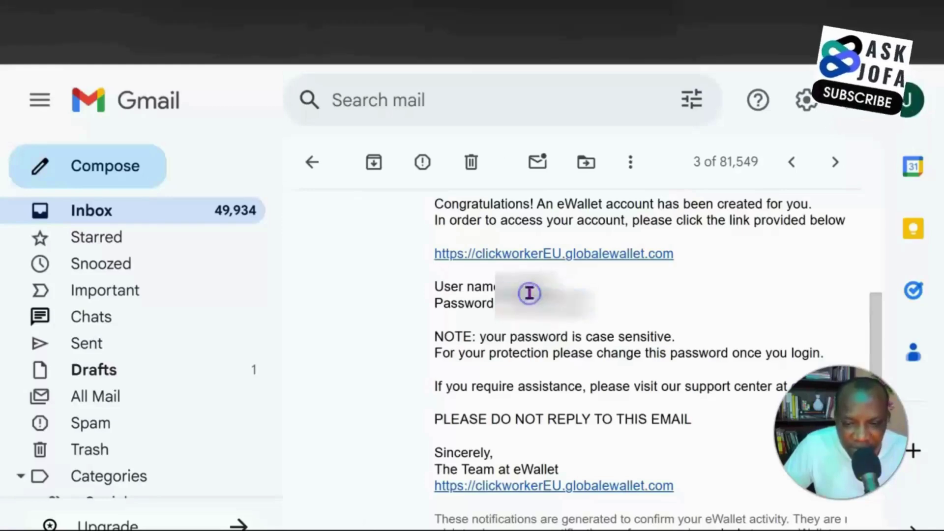
pyautogui.click(590, 265)
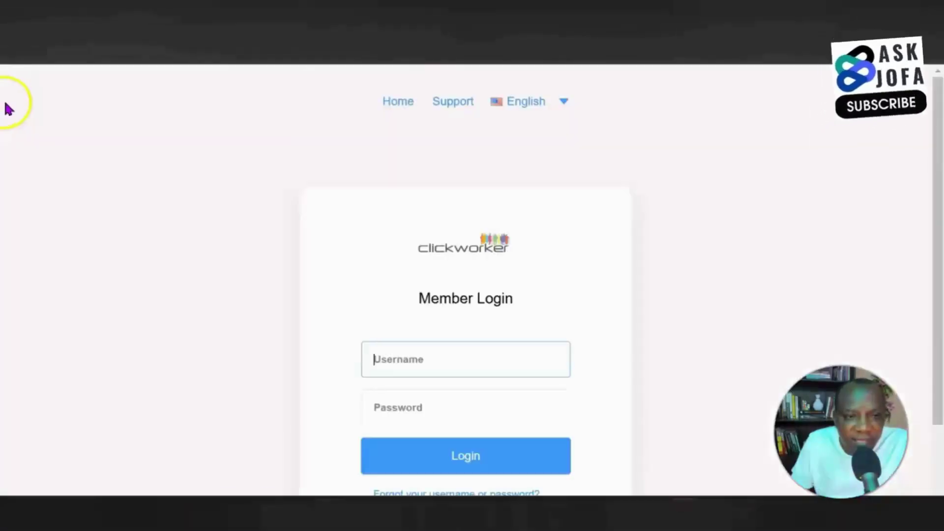
# Log in to the clickworker eWallet with the emailed username and account password.
pyautogui.scroll(-3, 426, 243)
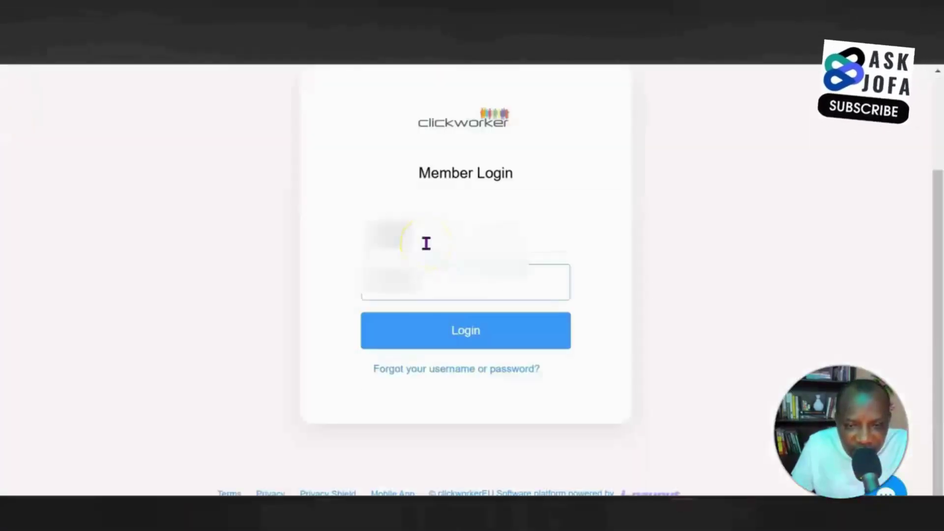
pyautogui.click(424, 283)
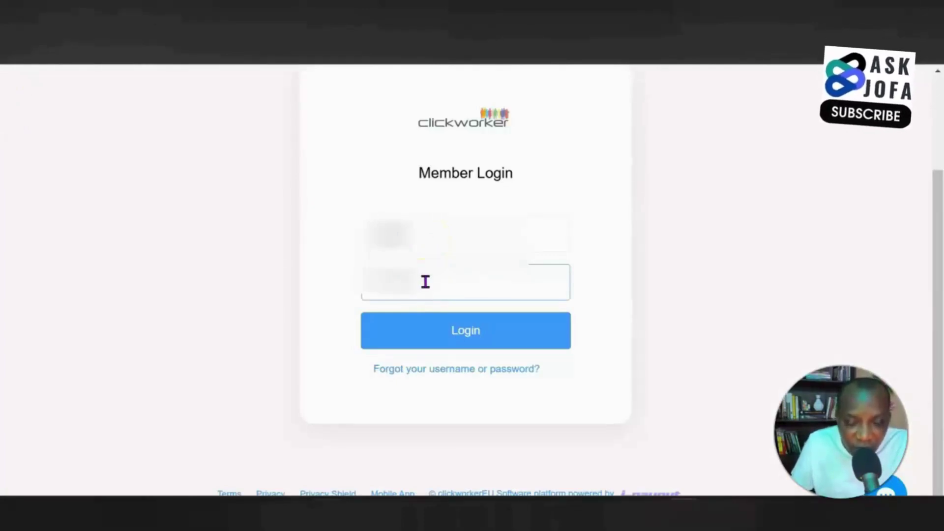
pyautogui.click(487, 338)
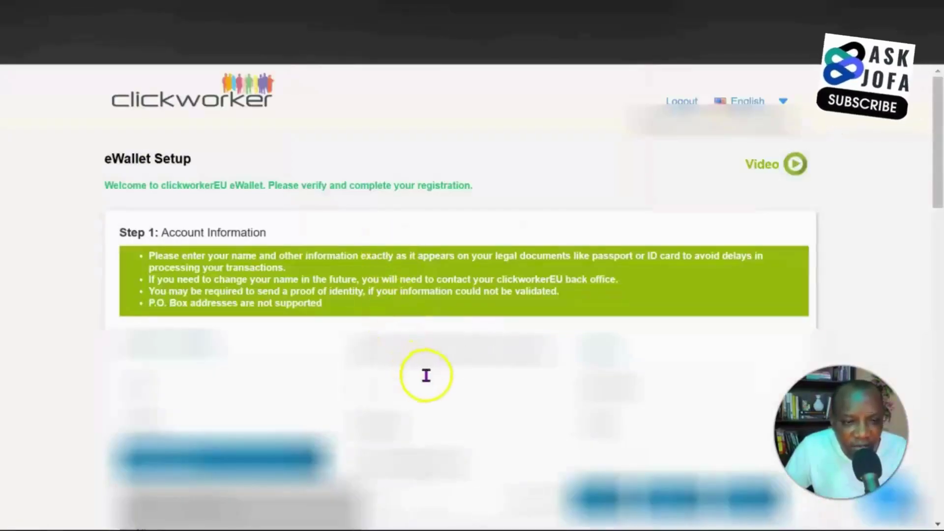
# Review the Step 1 Account Information instructions and the prefilled personal details on the eWallet Setup page.
pyautogui.scroll(-3, 438, 381)
pyautogui.scroll(2, 479, 337)
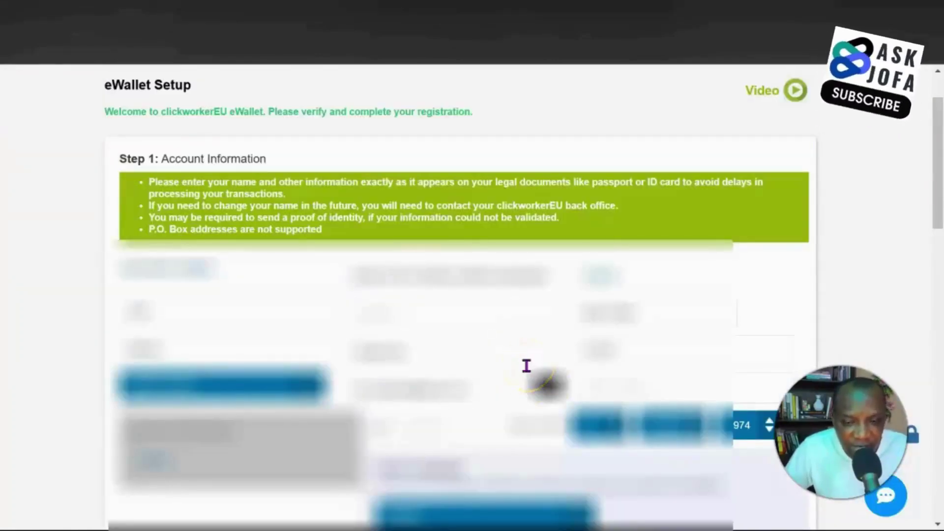
pyautogui.scroll(-2, 506, 267)
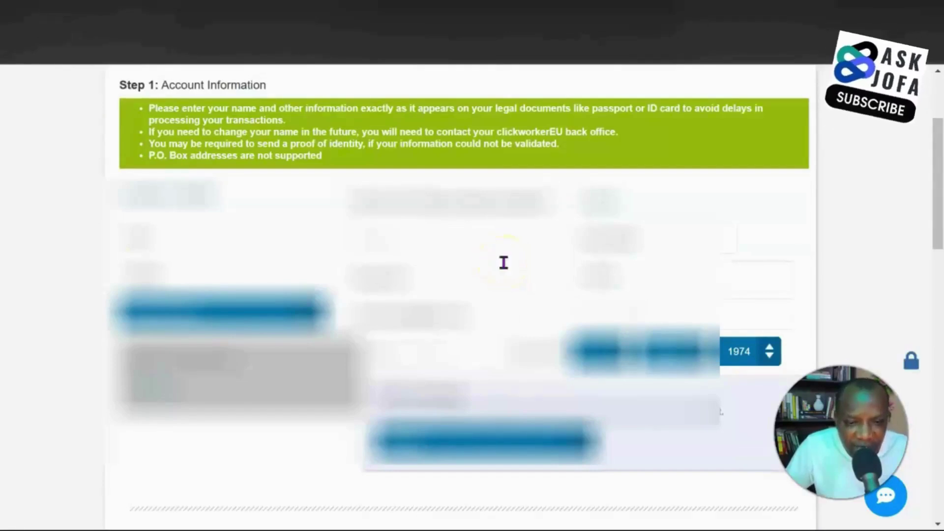
pyautogui.scroll(2, 504, 263)
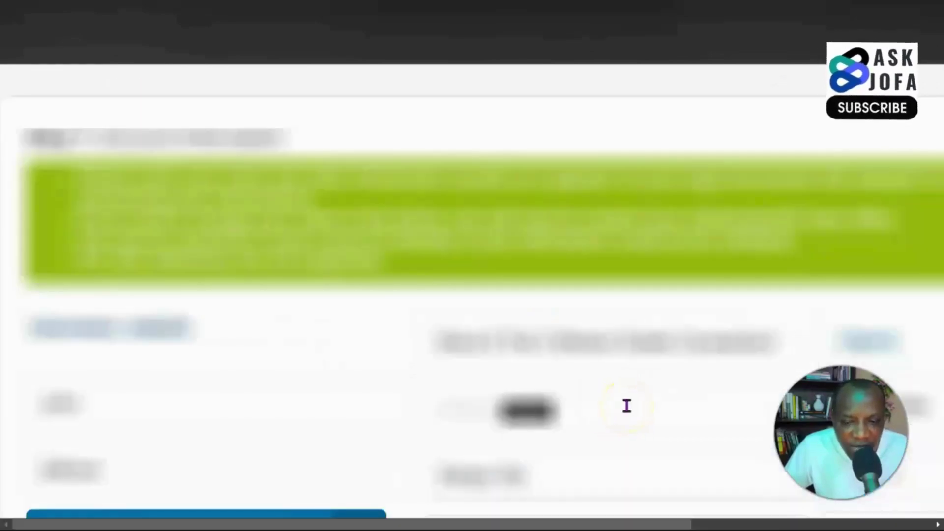
pyautogui.scroll(-5, 627, 406)
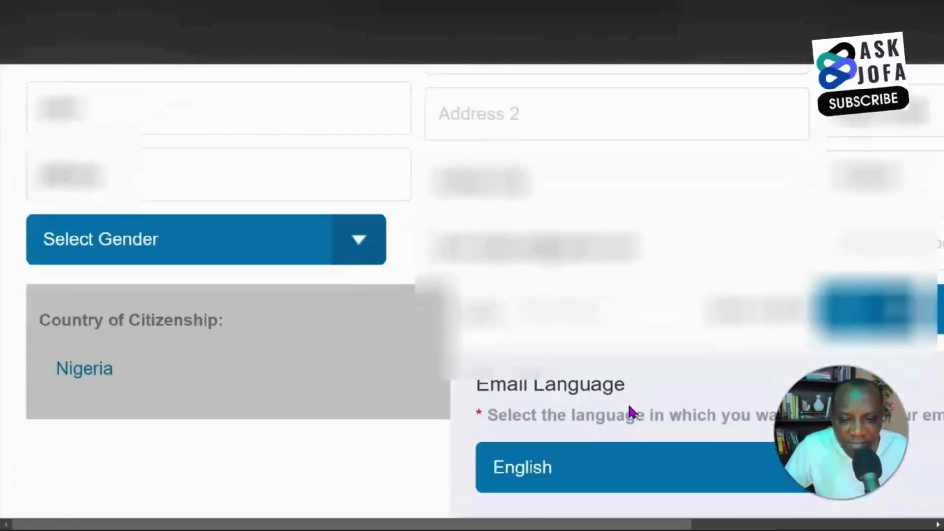
pyautogui.scroll(2, 632, 406)
pyautogui.click(630, 360)
pyautogui.scroll(-2, 631, 363)
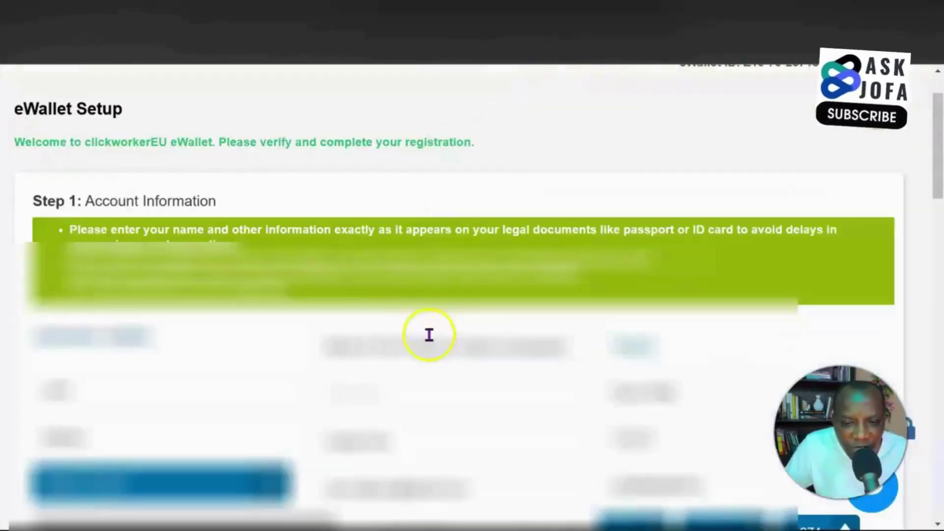
pyautogui.scroll(-2, 432, 347)
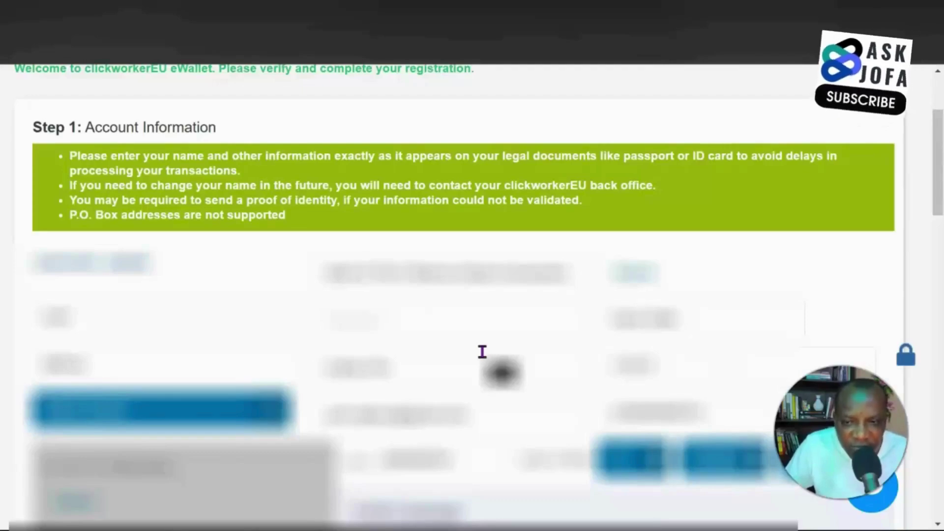
# Enlarge the eWallet Setup page and examine the optional Company Name section and its note.
pyautogui.hotkey('ctrl', '+')
pyautogui.hotkey('ctrl', '+')
pyautogui.hotkey('ctrl', '+')
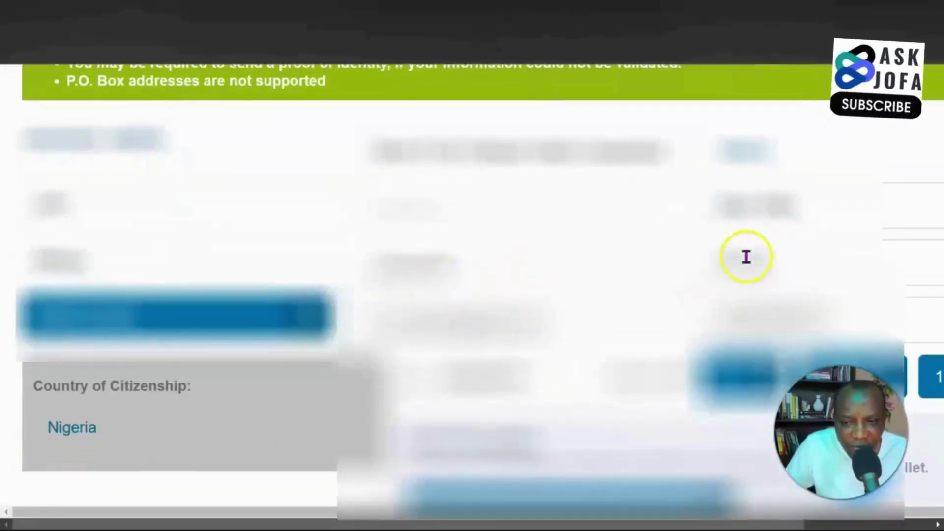
pyautogui.scroll(-3, 541, 295)
pyautogui.scroll(-5, 458, 351)
pyautogui.doubleClick(42, 217)
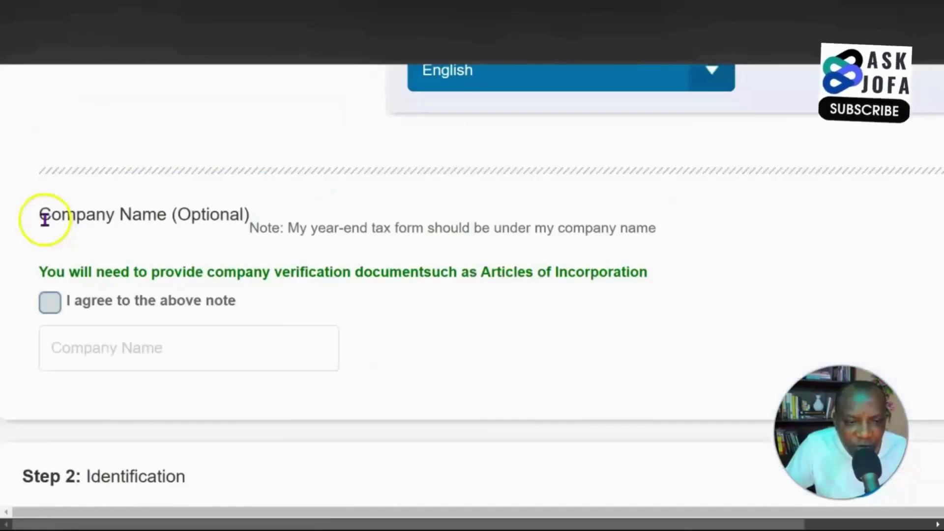
pyautogui.click(236, 217)
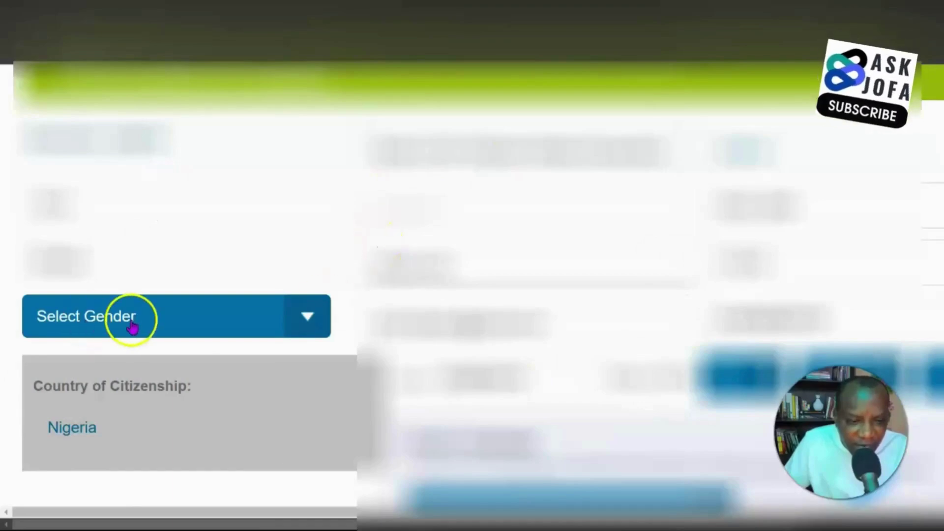
# Set the gender to Male in the Account Information section.
pyautogui.click(291, 323)
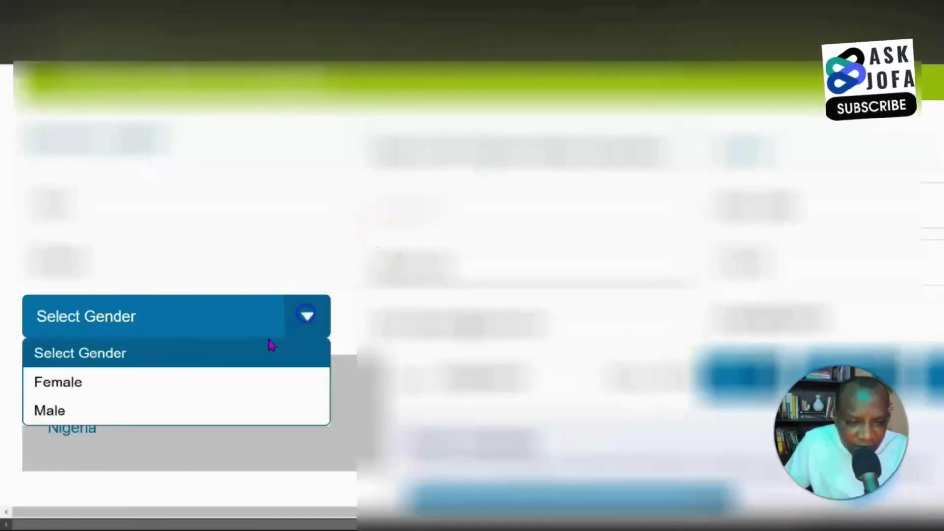
pyautogui.click(93, 408)
pyautogui.scroll(-2, 446, 343)
pyautogui.scroll(2, 462, 342)
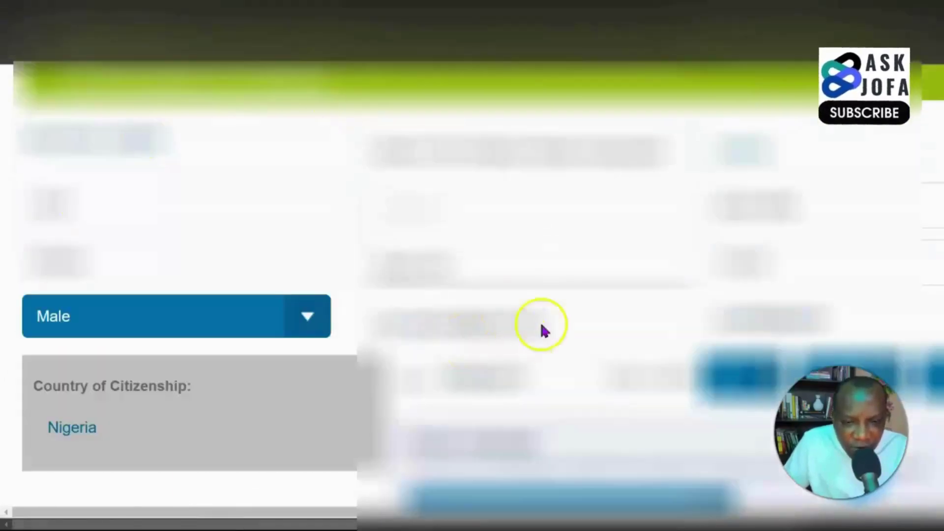
# Choose Driver License Number as the Step 2 identification type and go to its number field.
pyautogui.scroll(-8, 469, 281)
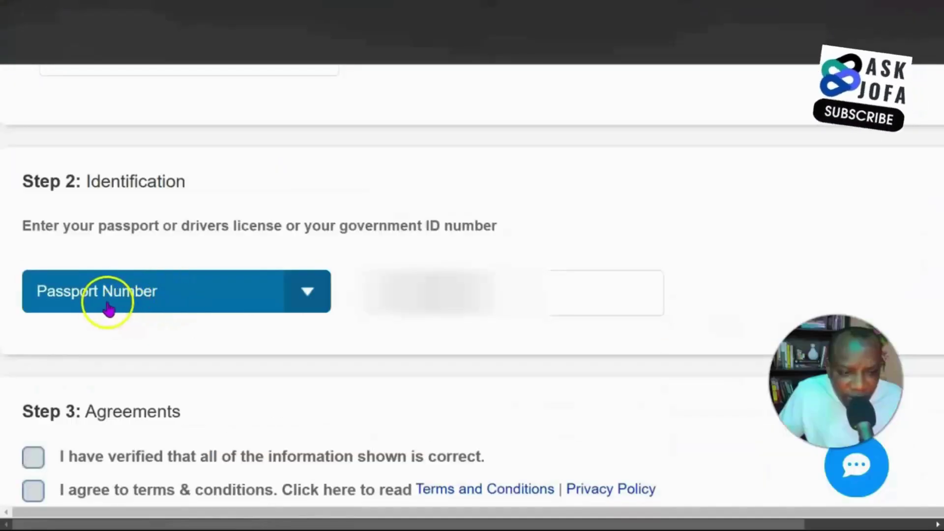
pyautogui.click(150, 300)
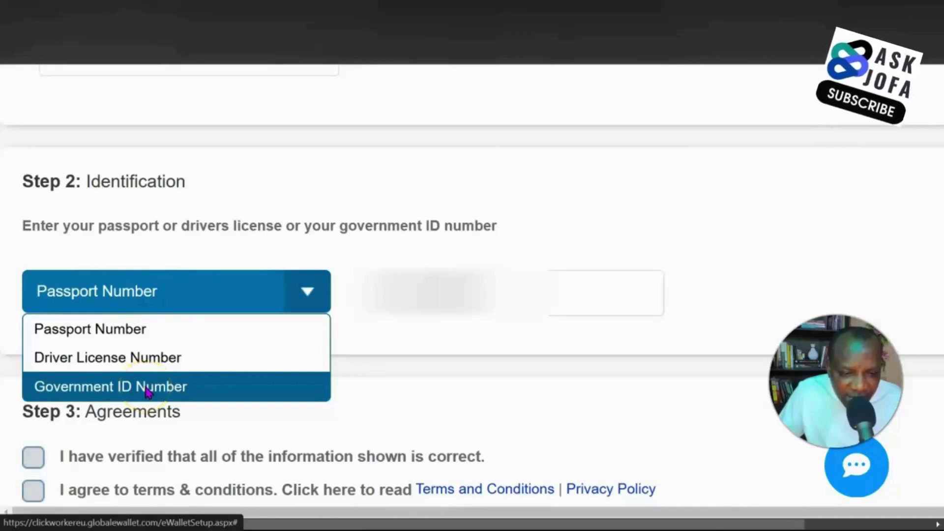
pyautogui.click(148, 357)
pyautogui.click(363, 301)
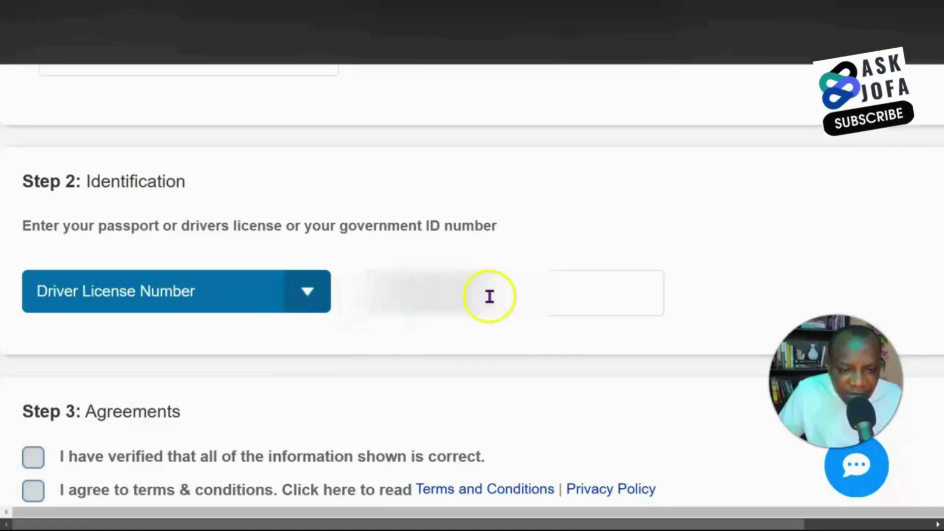
# Accept all three Step 3 agreements: verified information, terms & conditions, and fee schedule.
pyautogui.scroll(-5, 561, 339)
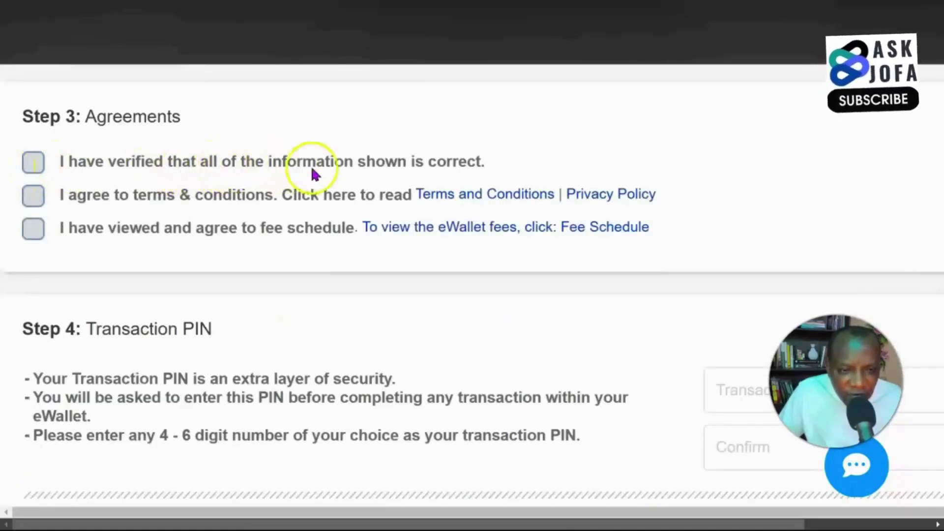
pyautogui.click(475, 170)
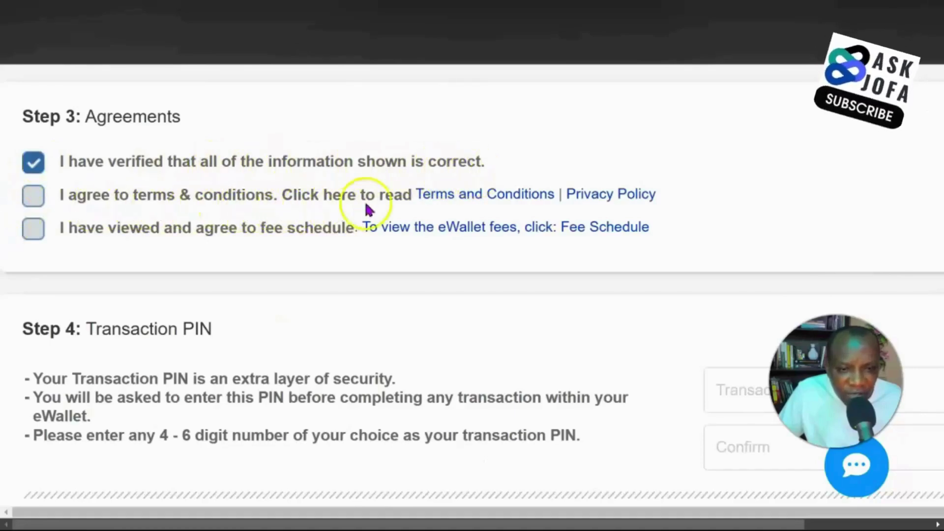
pyautogui.rightClick(470, 202)
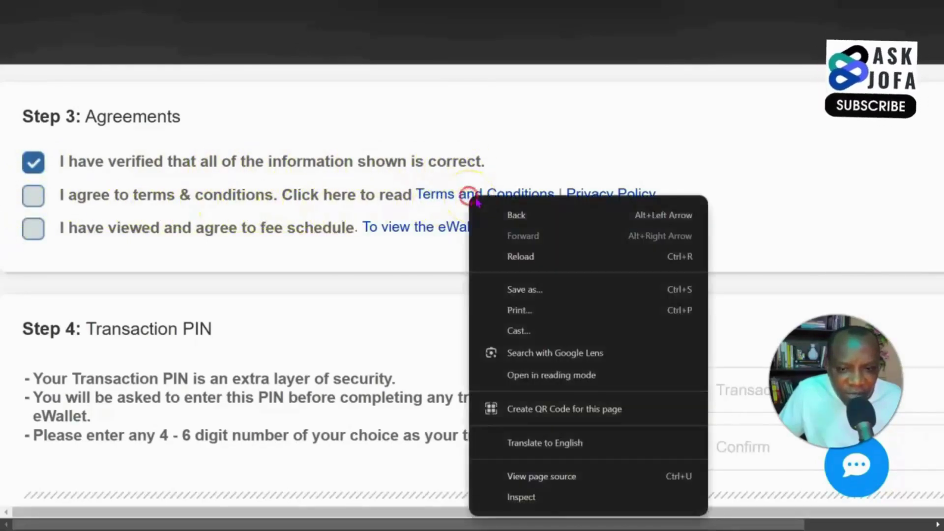
pyautogui.click(415, 217)
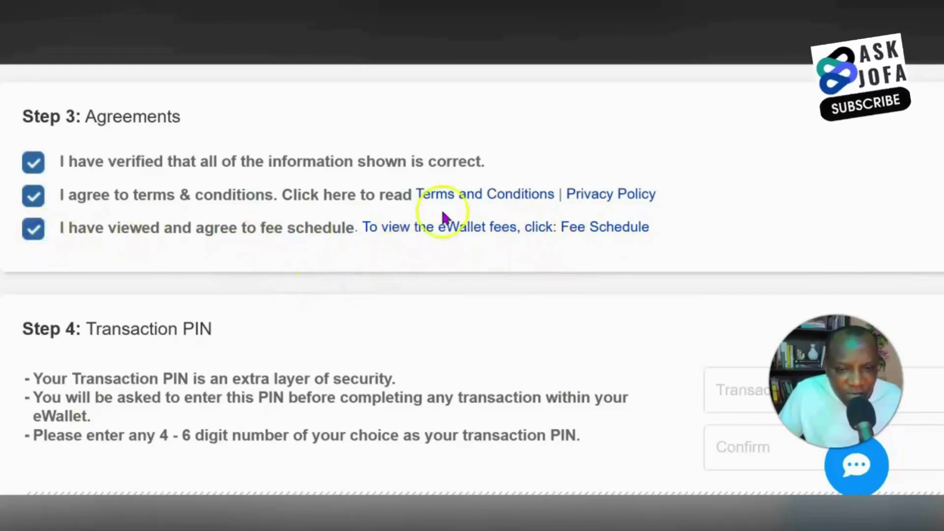
# Enter and confirm the transaction PIN, and replace the temporary eWallet password with a new password.
pyautogui.scroll(-2, 399, 412)
pyautogui.scroll(-4, 399, 412)
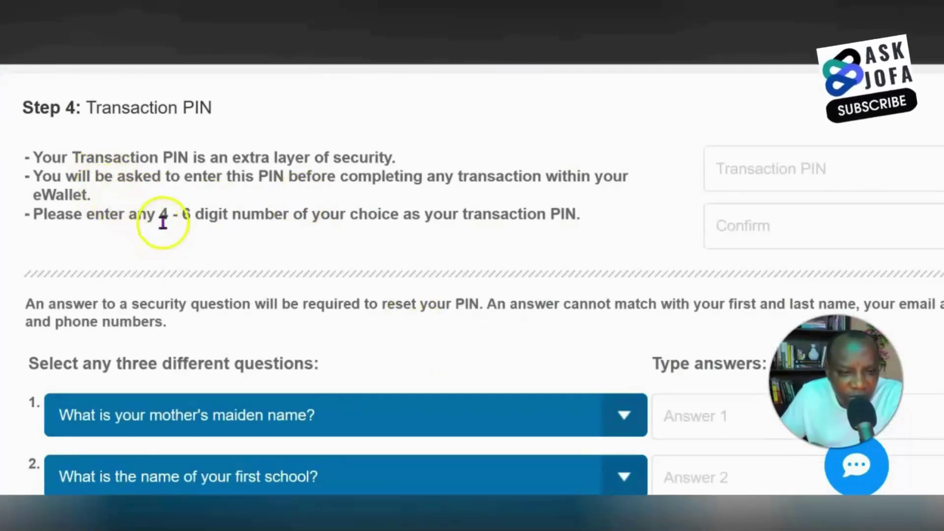
pyautogui.click(747, 179)
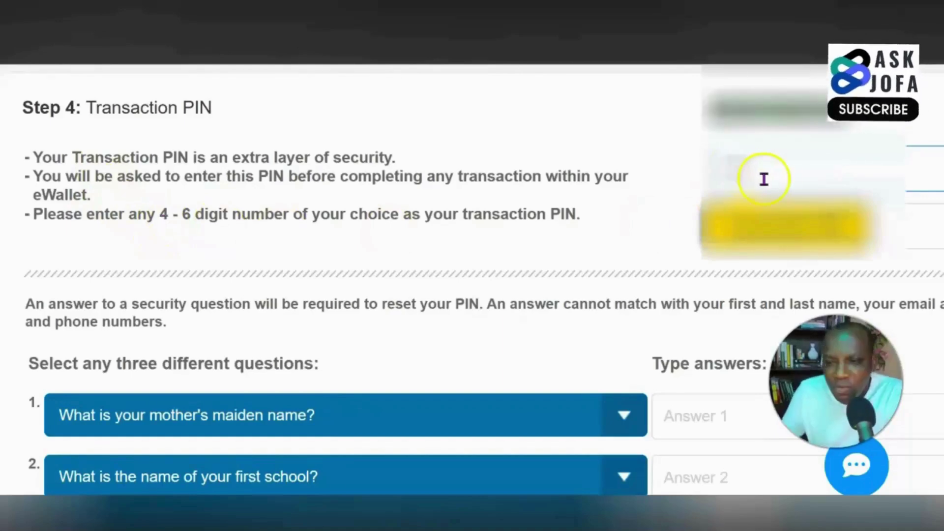
pyautogui.click(880, 215)
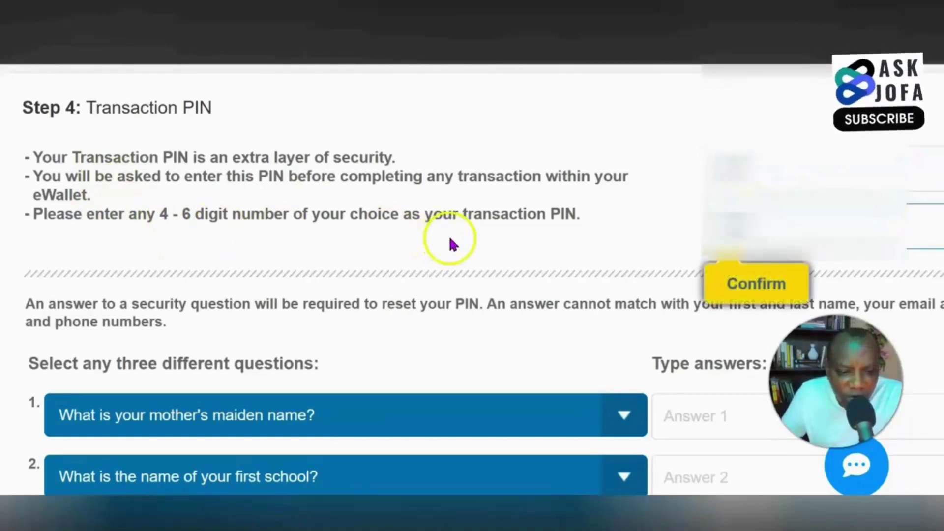
pyautogui.scroll(-3, 451, 242)
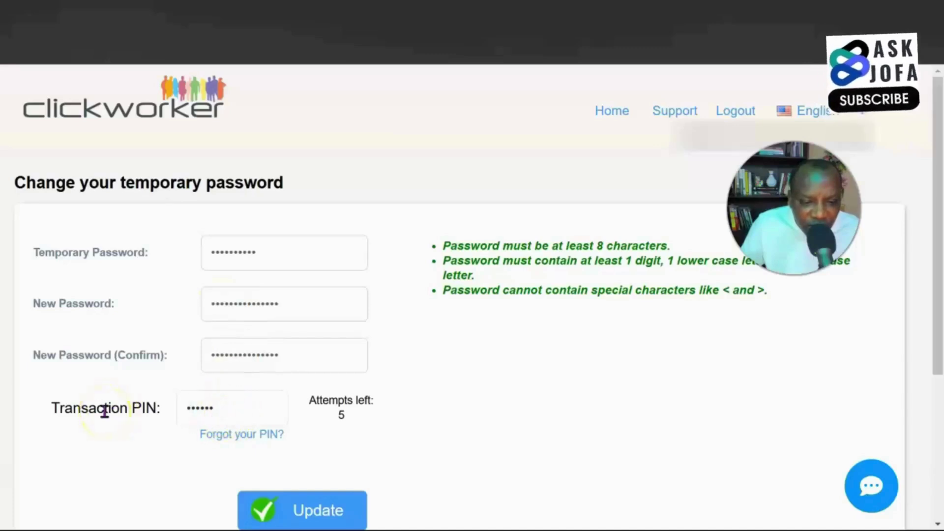
pyautogui.scroll(-2, 413, 477)
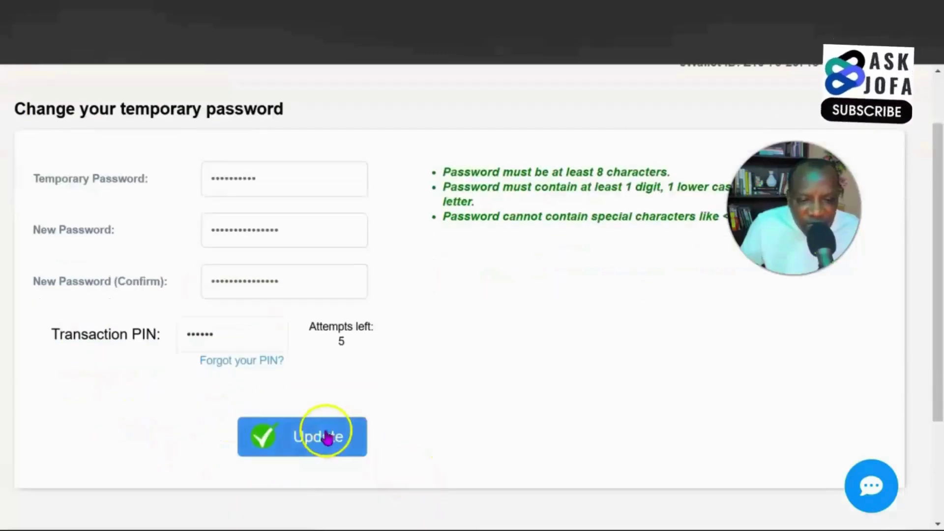
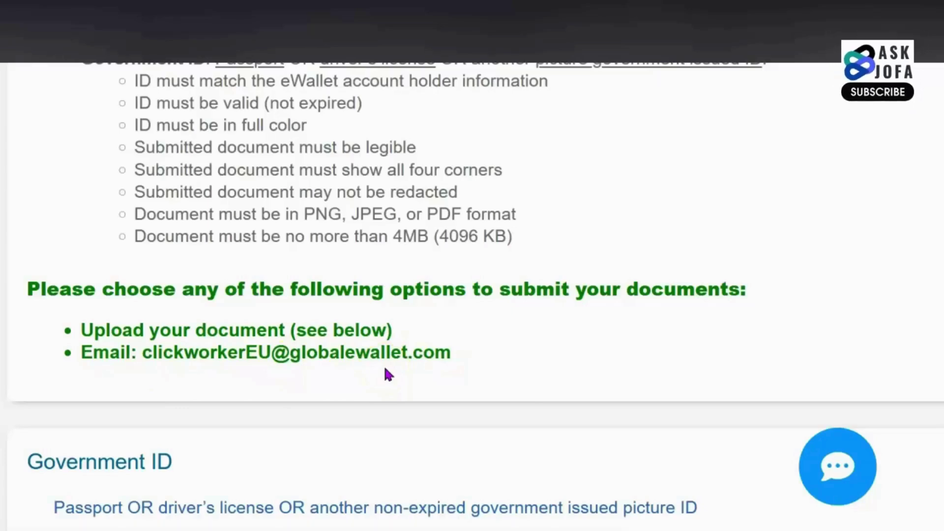
# Upload a government-issued ID document in the Government ID section to verify the eWallet account.
pyautogui.scroll(-5, 388, 375)
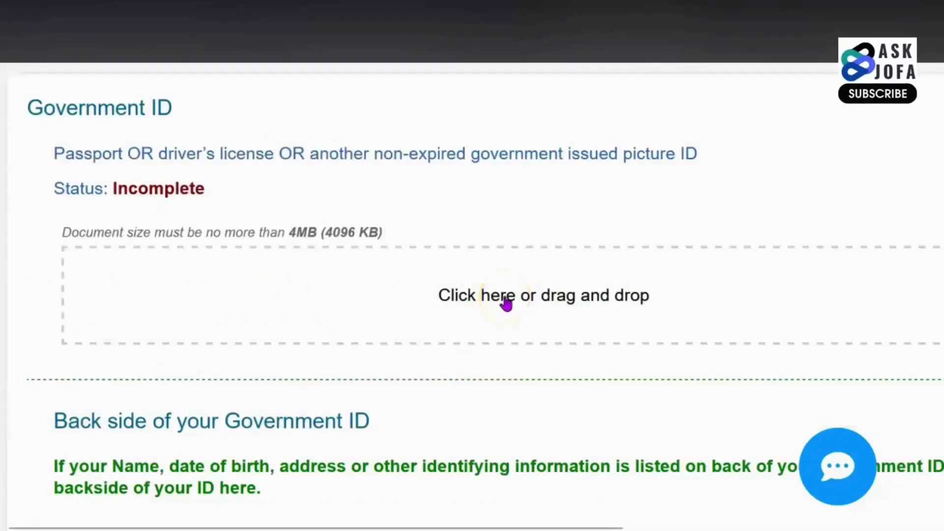
pyautogui.scroll(-6, 594, 318)
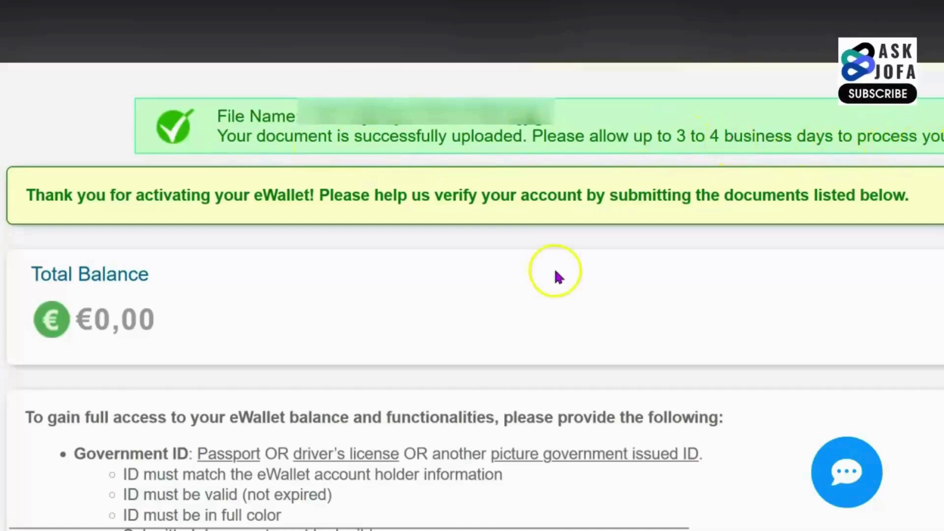
pyautogui.scroll(-4, 554, 274)
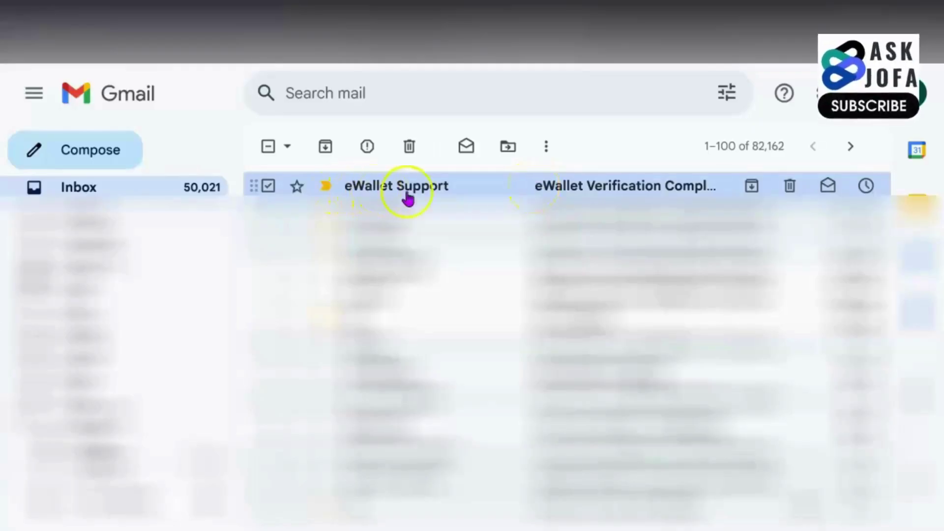
# Open the eWallet Support verification email in Gmail, and go to the account profiles in the clickworker eWallet.
pyautogui.click(453, 196)
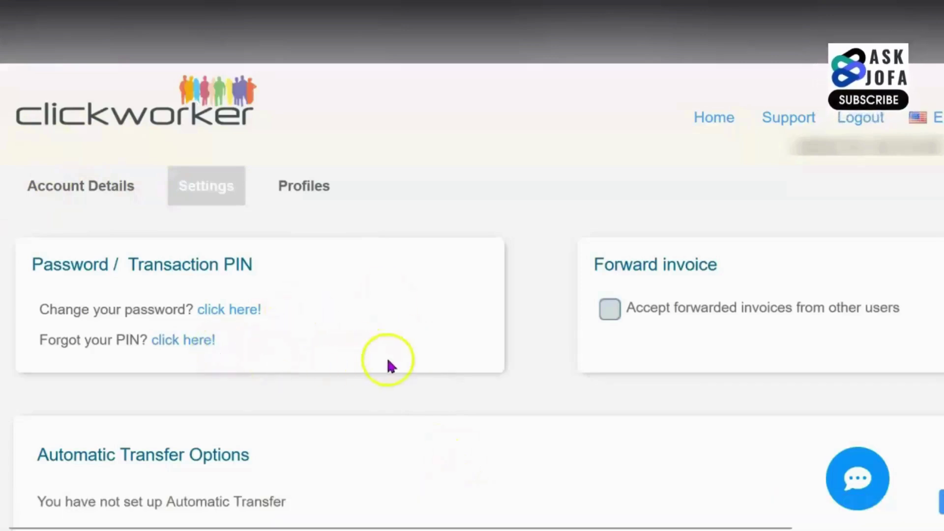
pyautogui.click(300, 194)
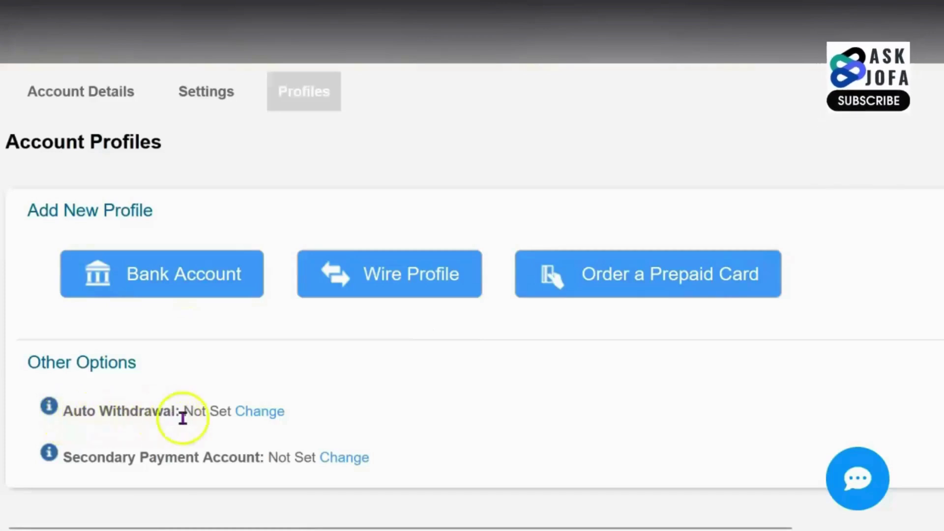
# Open the new bank account profile form and examine its nickname, country, currency, SWIFT code, branch code, account number and address fields.
pyautogui.scroll(-2, 167, 305)
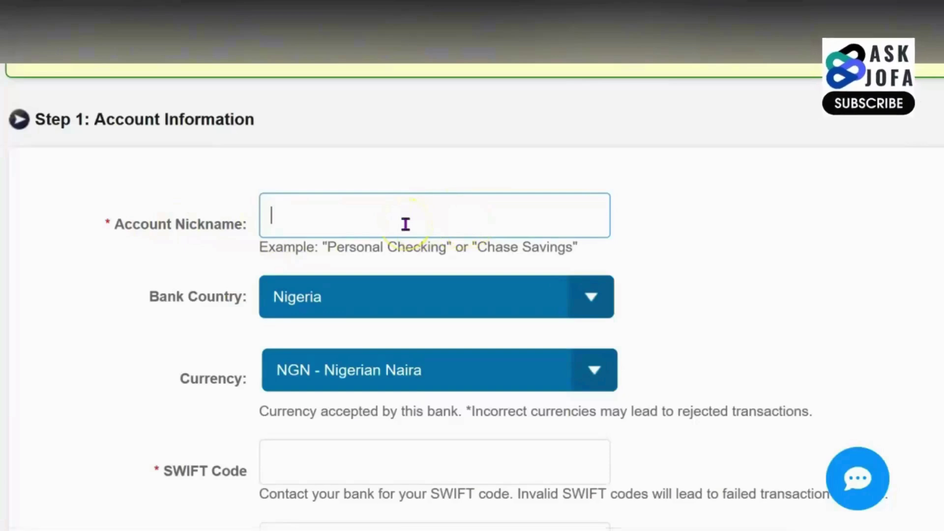
pyautogui.click(380, 374)
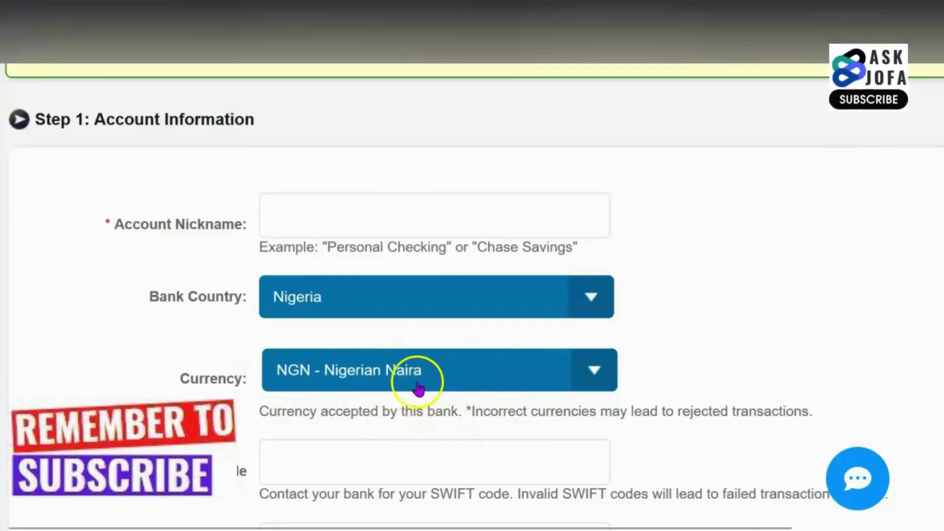
pyautogui.scroll(-2, 418, 388)
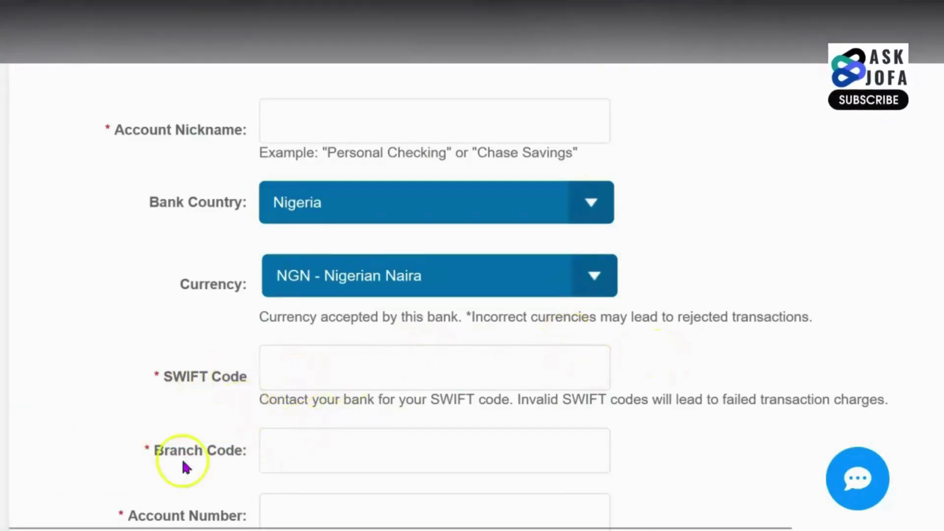
pyautogui.scroll(-3, 301, 444)
pyautogui.click(329, 323)
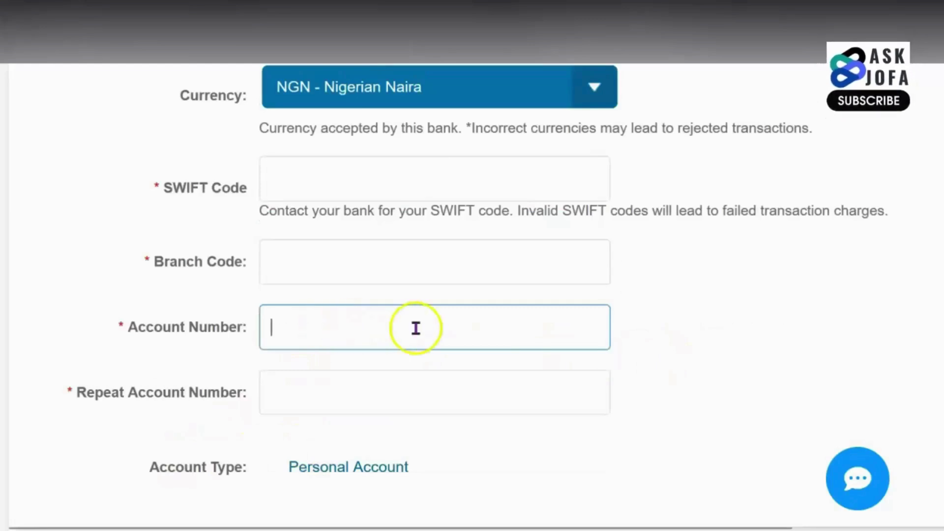
pyautogui.scroll(-2, 415, 328)
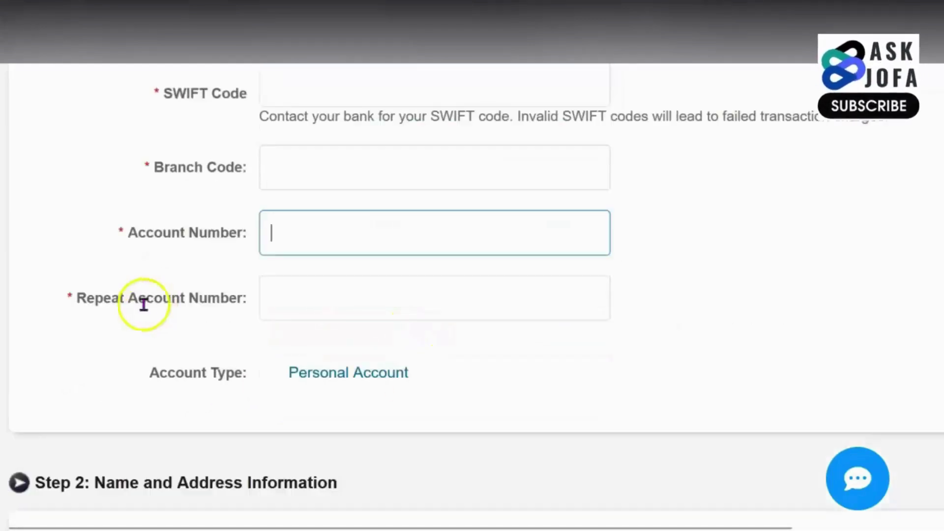
pyautogui.click(299, 297)
pyautogui.scroll(-1, 546, 315)
pyautogui.scroll(6, 547, 317)
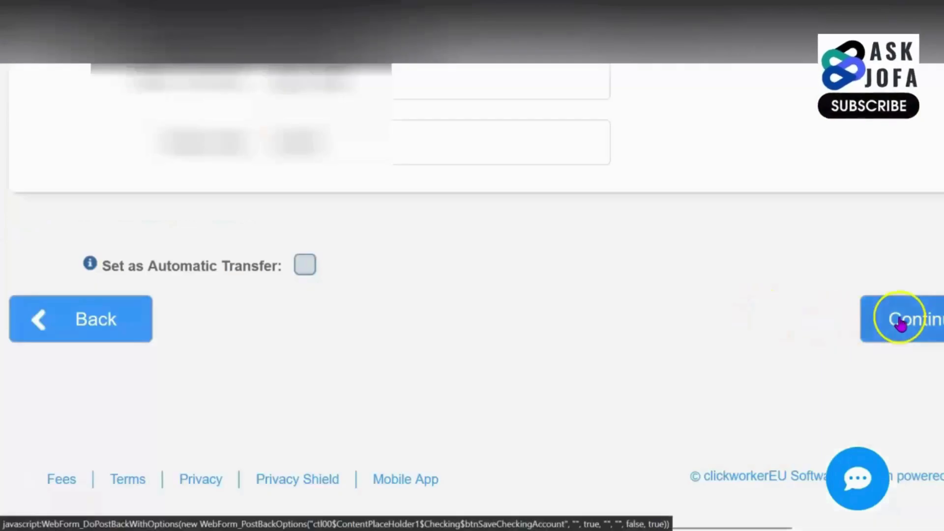
# Submit the new bank account profile without automatic transfer, authorizing it with the consent statement and the transaction PIN.
pyautogui.click(901, 322)
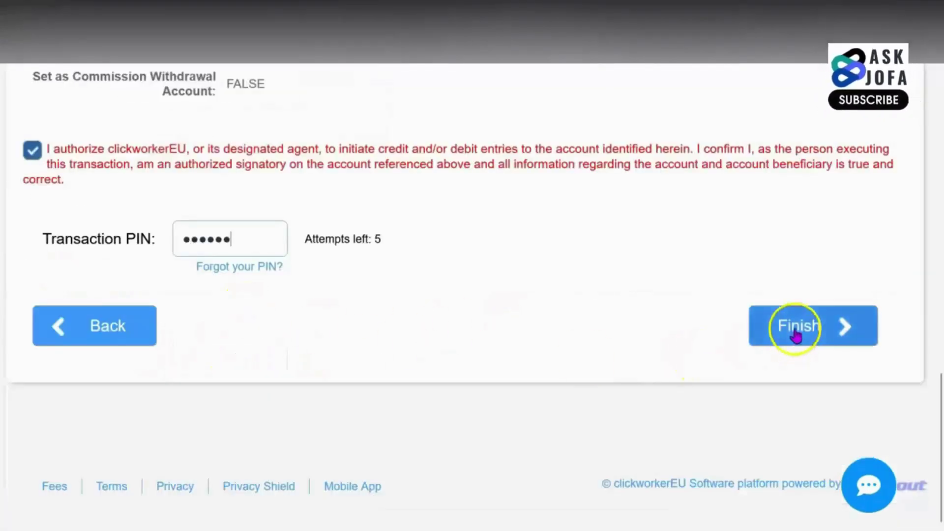
pyautogui.click(795, 330)
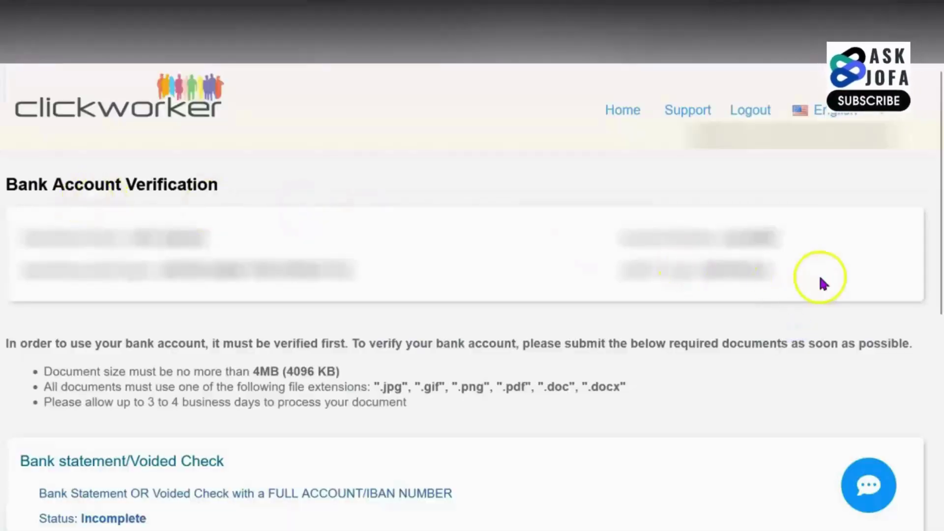
# Upload OpTransactionHistoryUX522-04-2025.pdf as the bank statement for verifying the new bank account.
pyautogui.scroll(-2, 582, 243)
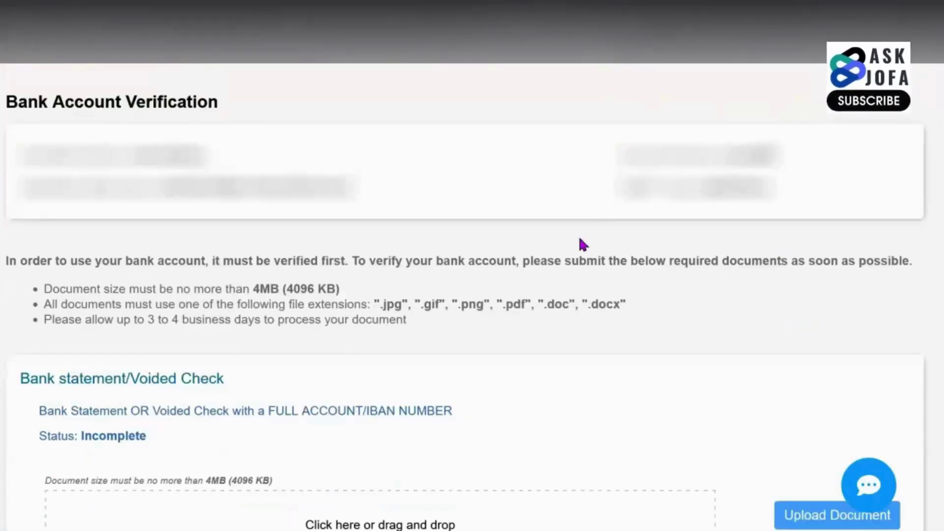
pyautogui.click(645, 327)
pyautogui.scroll(-2, 644, 322)
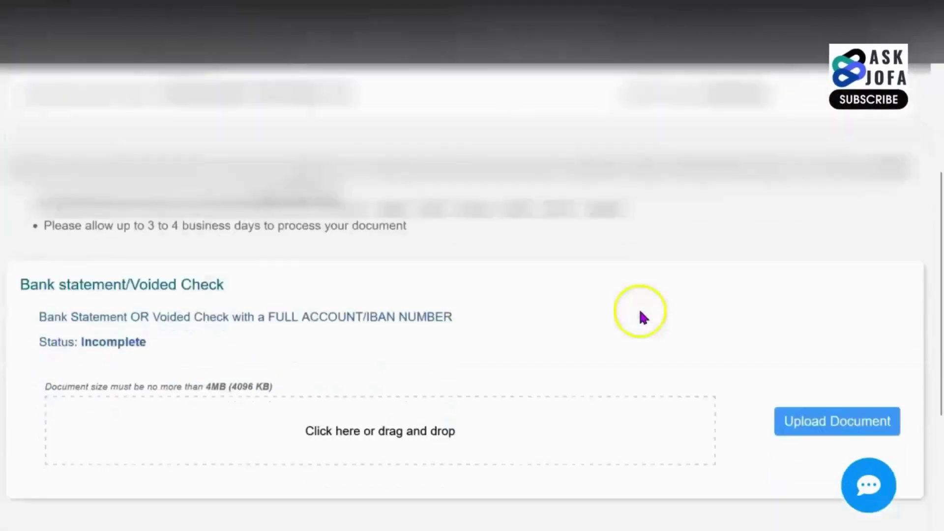
pyautogui.scroll(-3, 641, 317)
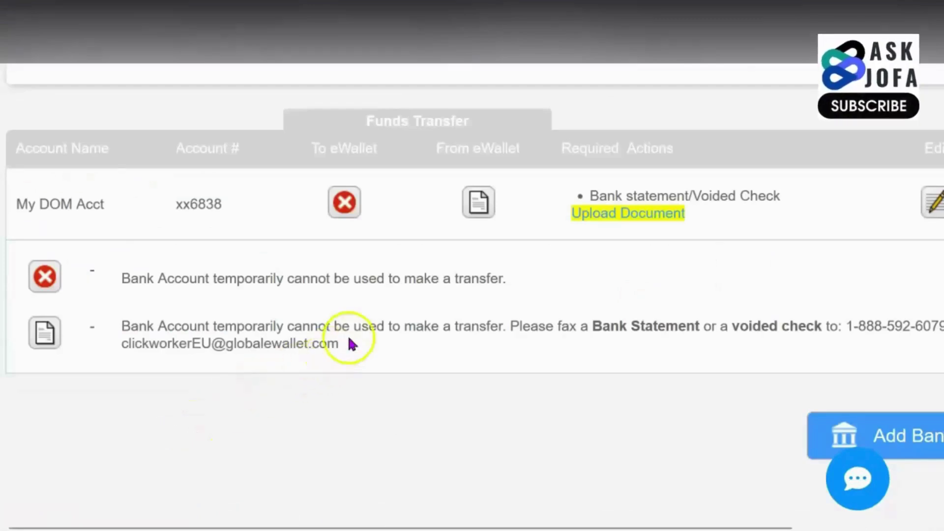
pyautogui.moveTo(343, 343); pyautogui.dragTo(127, 348)
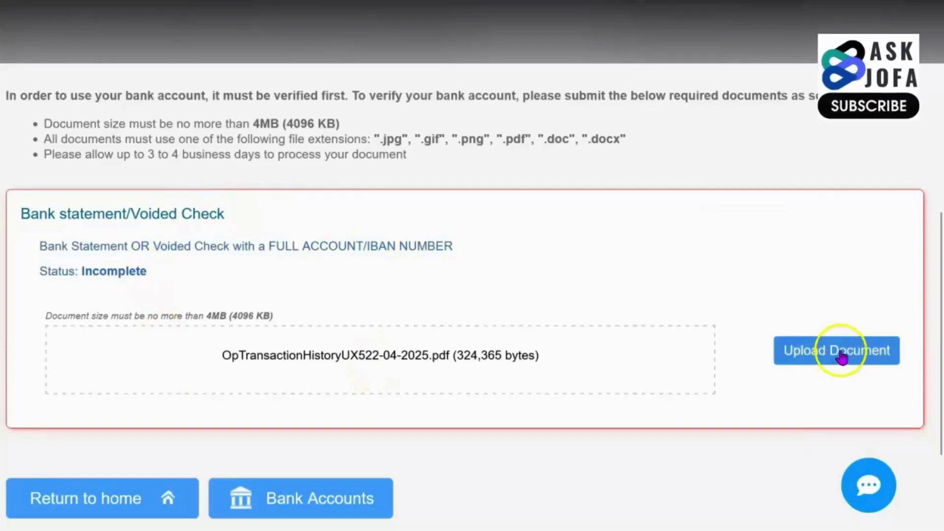
pyautogui.click(841, 355)
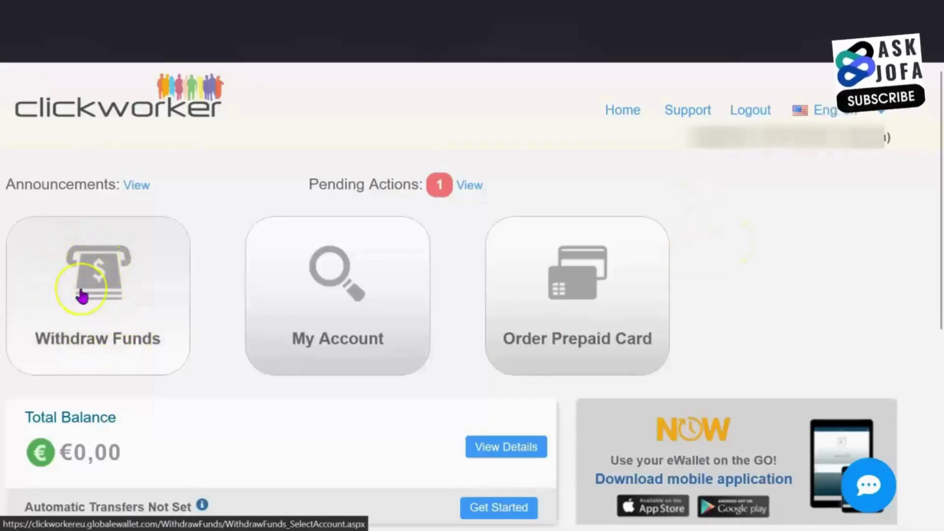
# Go to the eWallet's fund withdrawal options and open the Bitcoin transfer form.
pyautogui.click(112, 279)
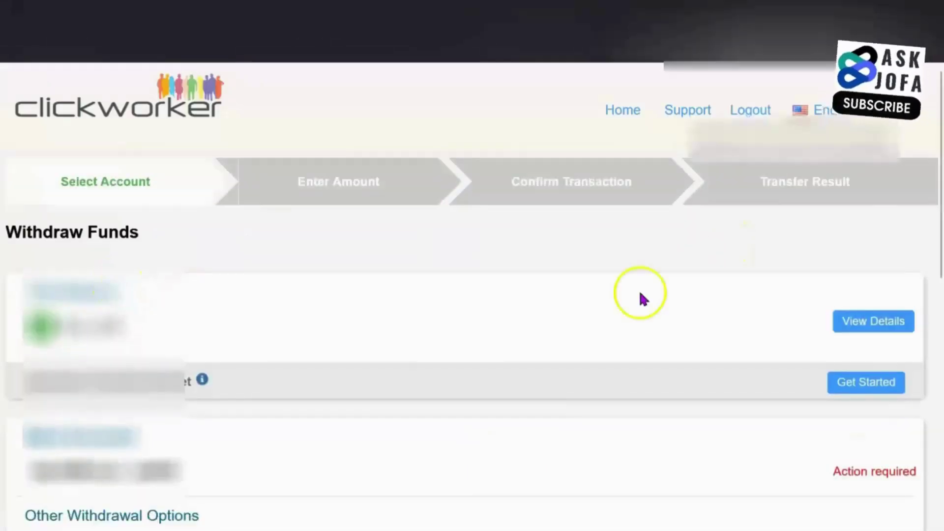
pyautogui.scroll(-6, 643, 298)
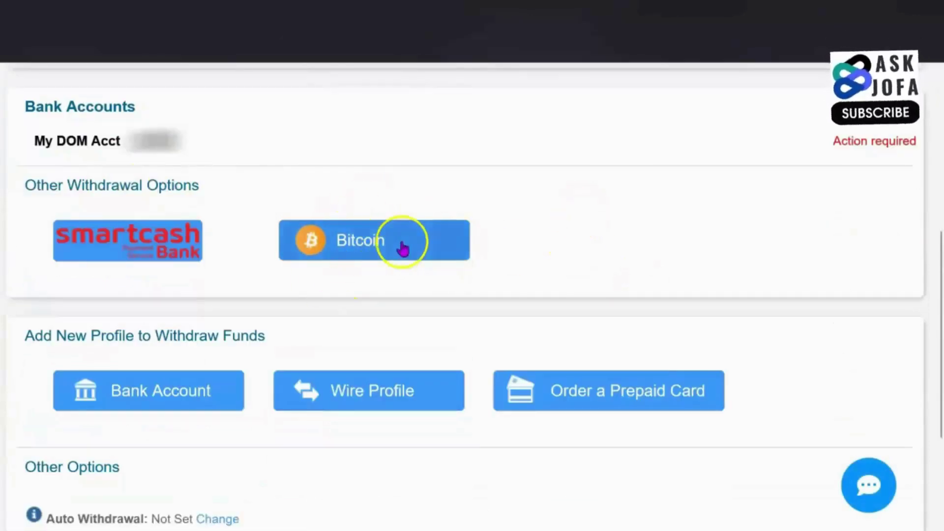
pyautogui.click(369, 240)
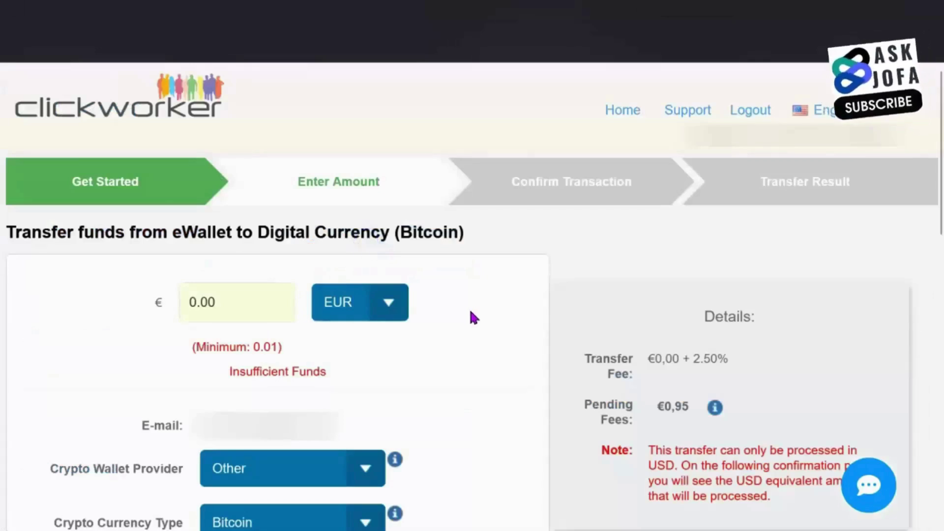
pyautogui.scroll(-2, 97, 403)
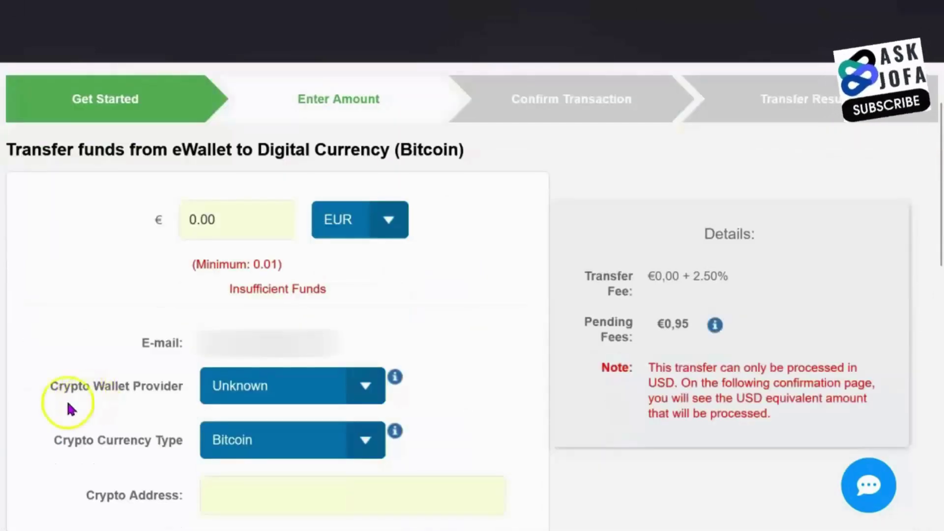
# Review the available crypto wallet providers and set the Bitcoin transfer's provider to Other.
pyautogui.click(246, 385)
pyautogui.scroll(-5, 250, 336)
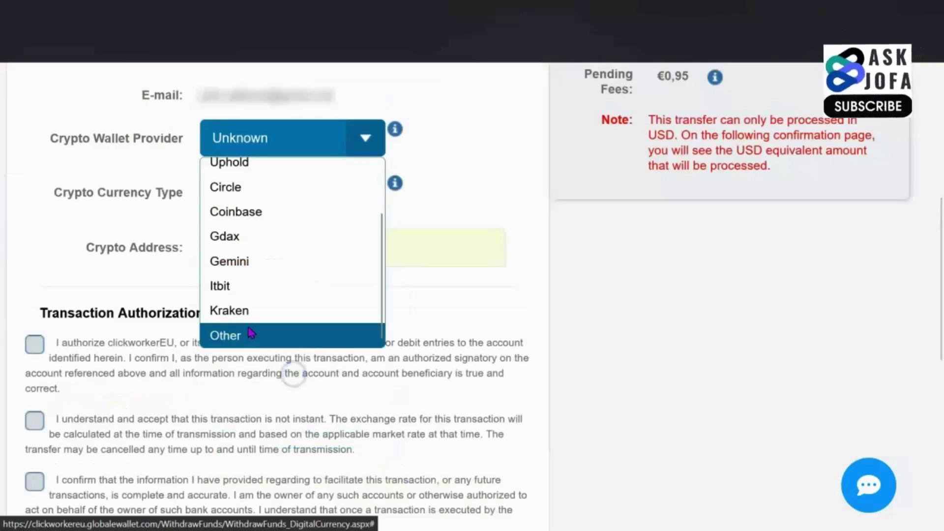
pyautogui.scroll(2, 253, 317)
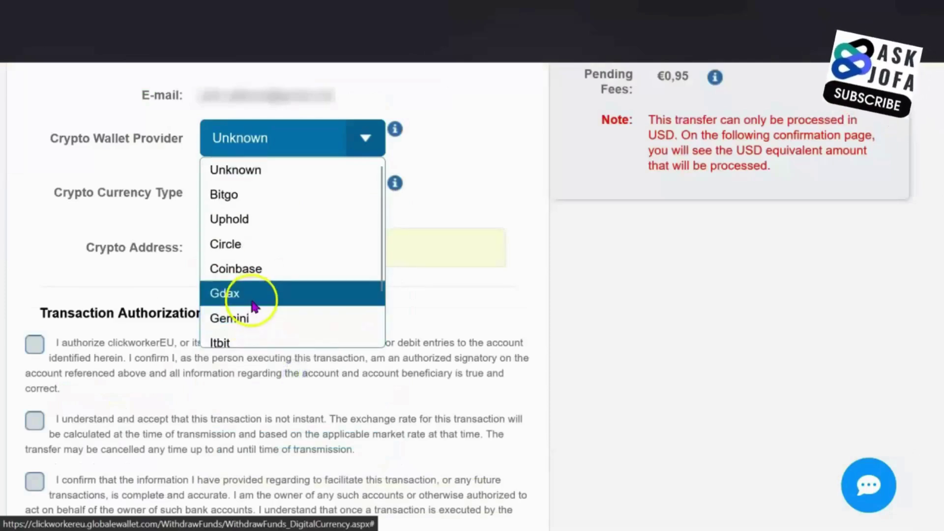
pyautogui.moveTo(395, 130)
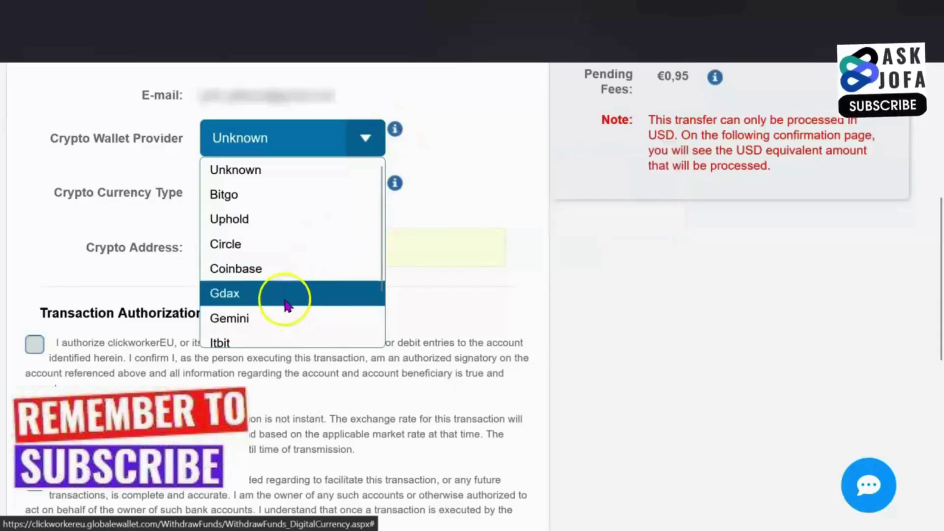
pyautogui.scroll(-2, 290, 302)
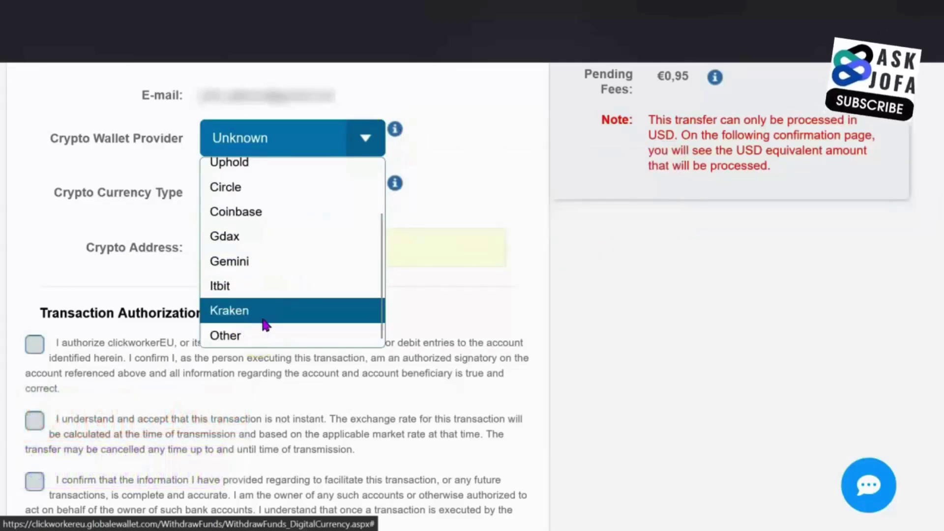
pyautogui.click(257, 336)
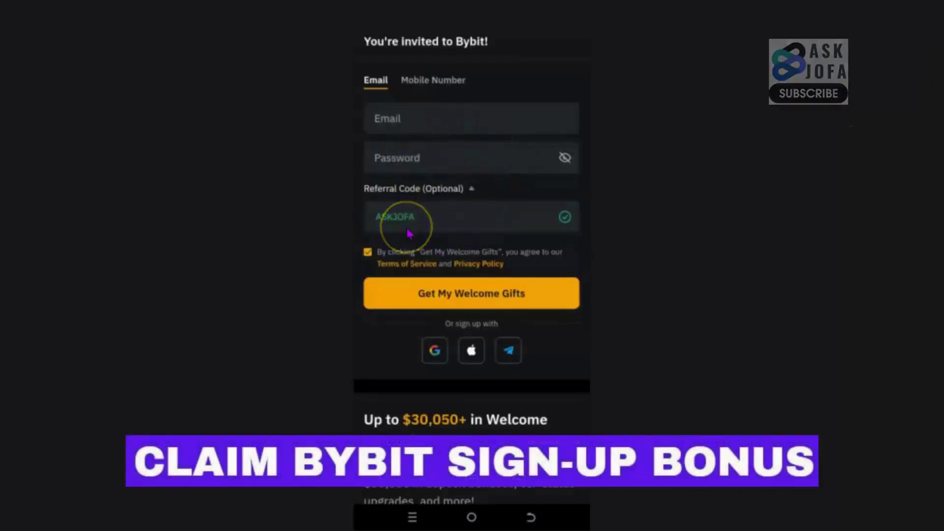
# Switch to the Bybit app, get the BTC deposit address for a selected network, and enter it as the eWallet transfer's crypto address.
pyautogui.scroll(-5, 406, 235)
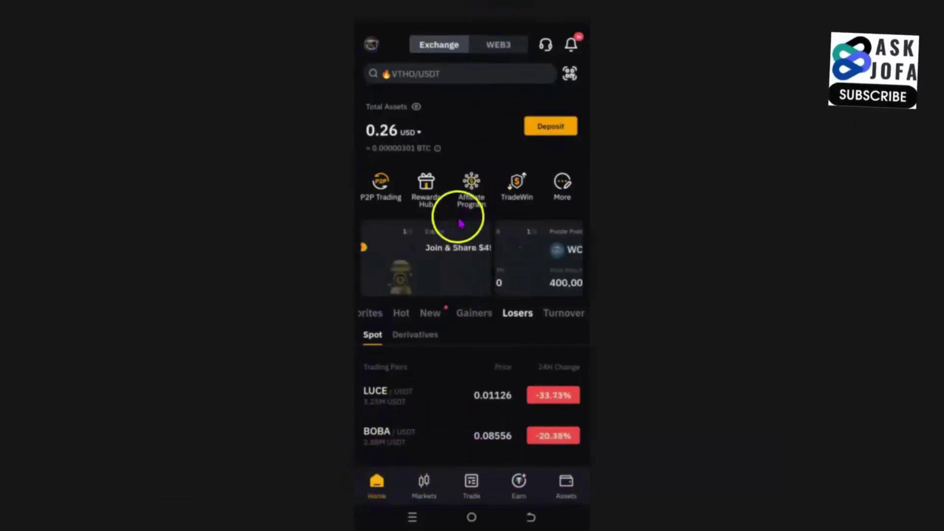
pyautogui.click(550, 129)
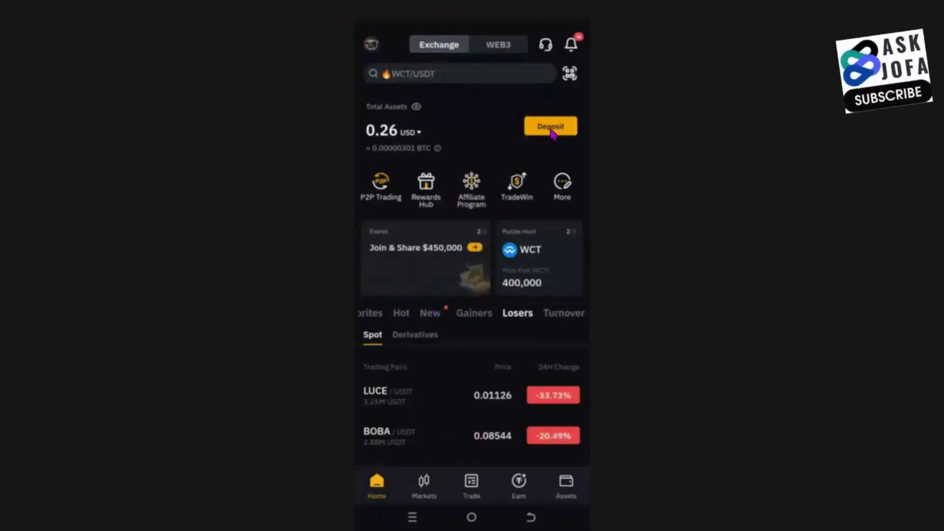
pyautogui.click(430, 473)
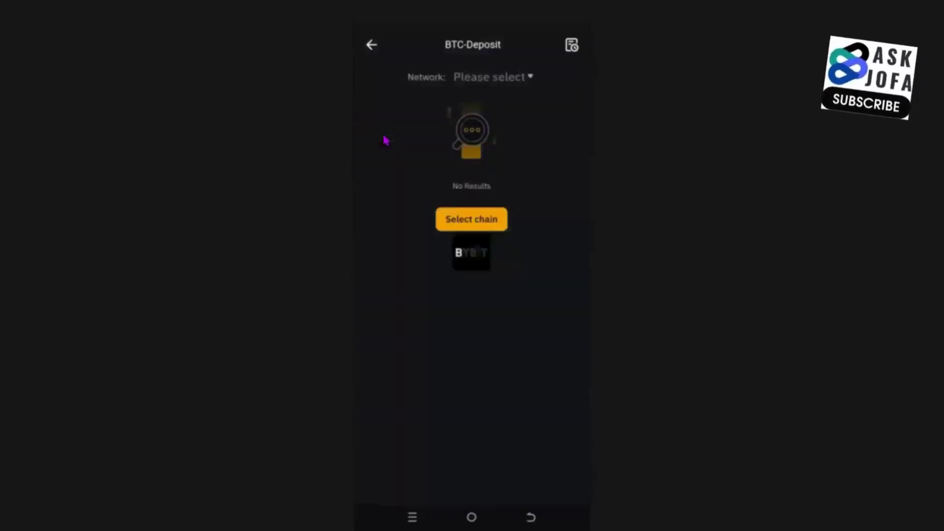
pyautogui.click(433, 185)
pyautogui.click(562, 255)
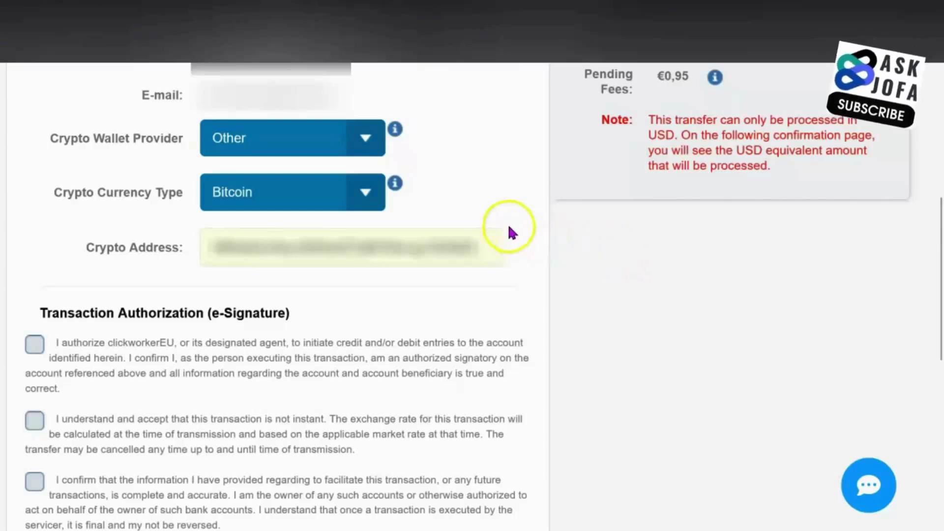
# Accept all three transaction authorization statements for the Bitcoin transfer and enter the transaction PIN.
pyautogui.click(217, 358)
pyautogui.scroll(-3, 217, 358)
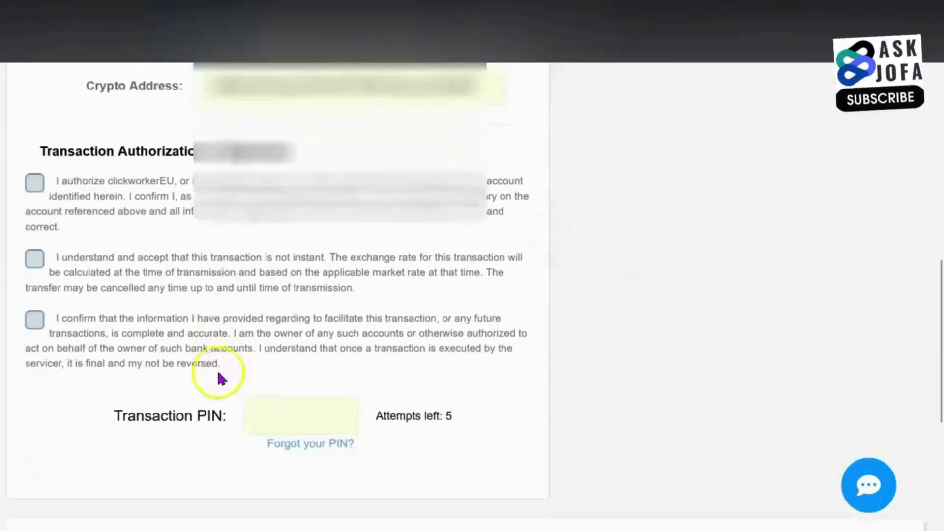
pyautogui.click(36, 256)
pyautogui.click(35, 316)
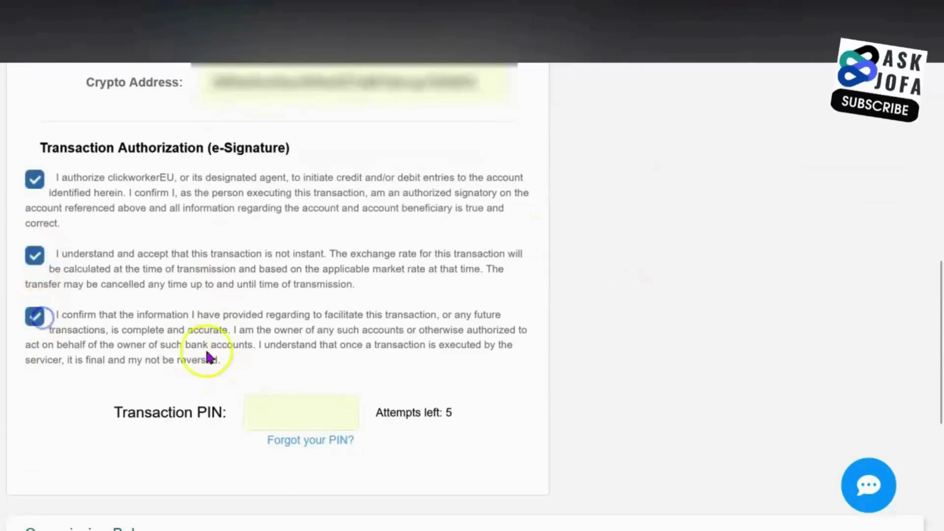
pyautogui.click(270, 399)
pyautogui.write('••')
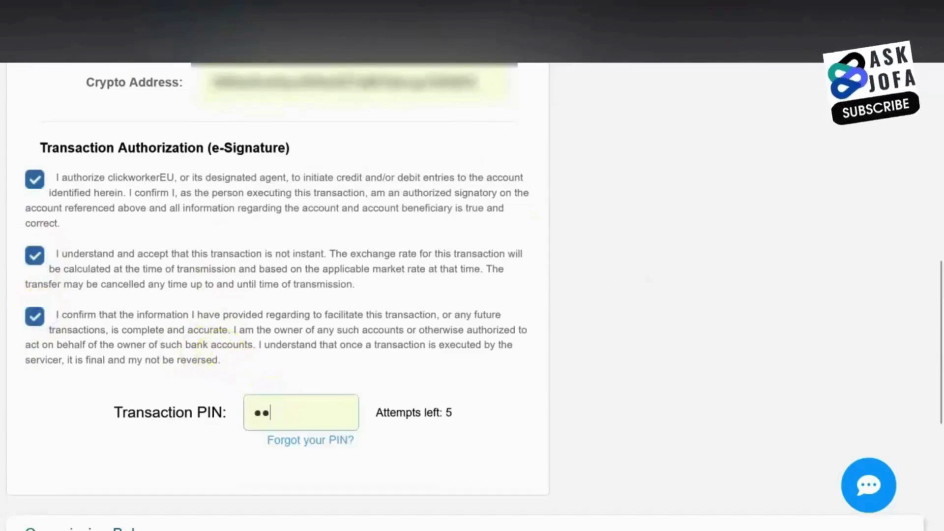
pyautogui.scroll(3, 400, 253)
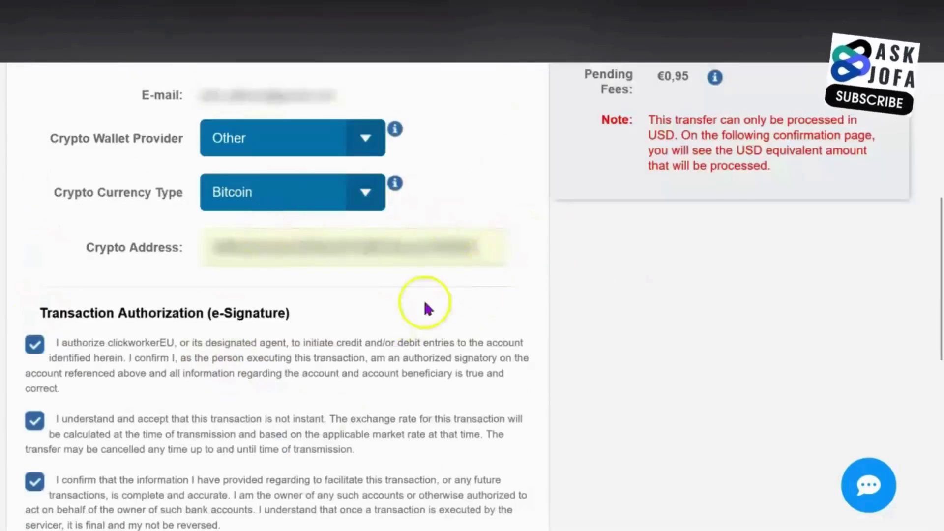
pyautogui.scroll(6, 471, 337)
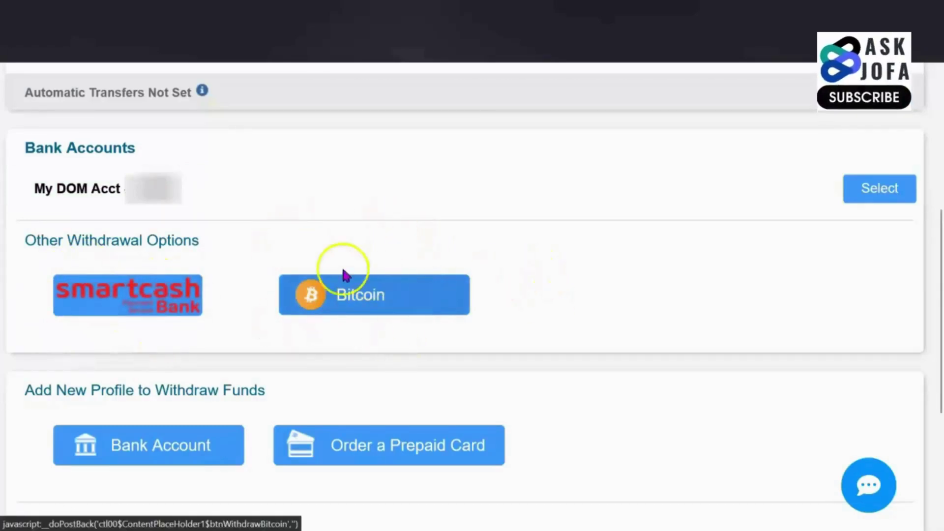
# Open the smartcash Bank withdrawal option and check the phone number on the SmartCash/Airtel e-Transfer form.
pyautogui.click(156, 301)
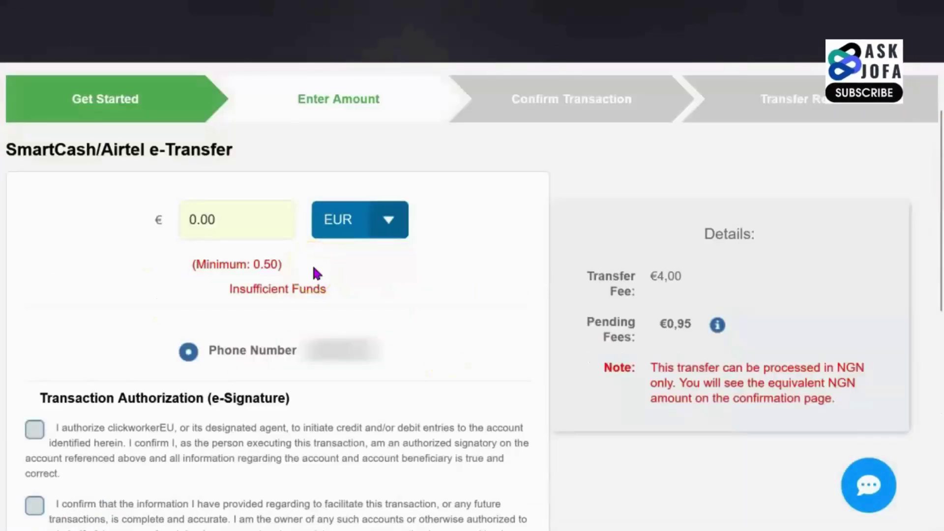
pyautogui.click(386, 355)
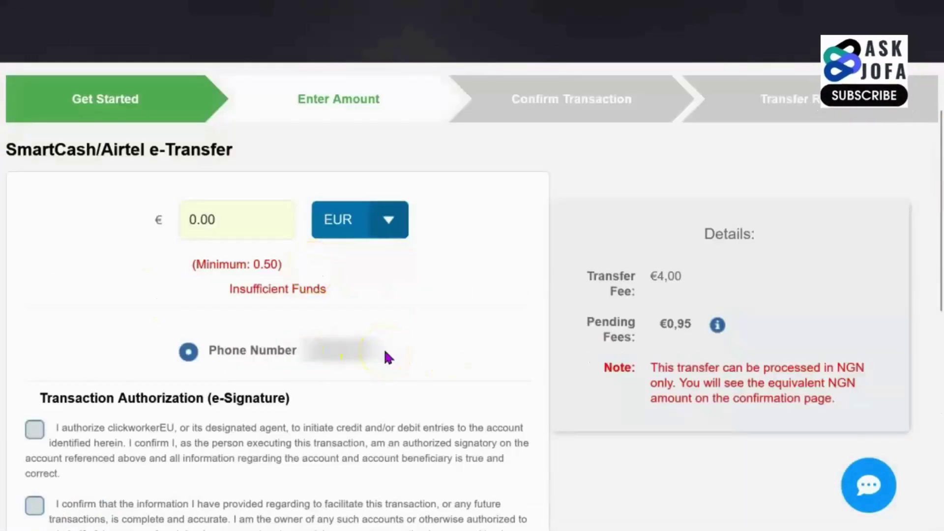
pyautogui.click(373, 352)
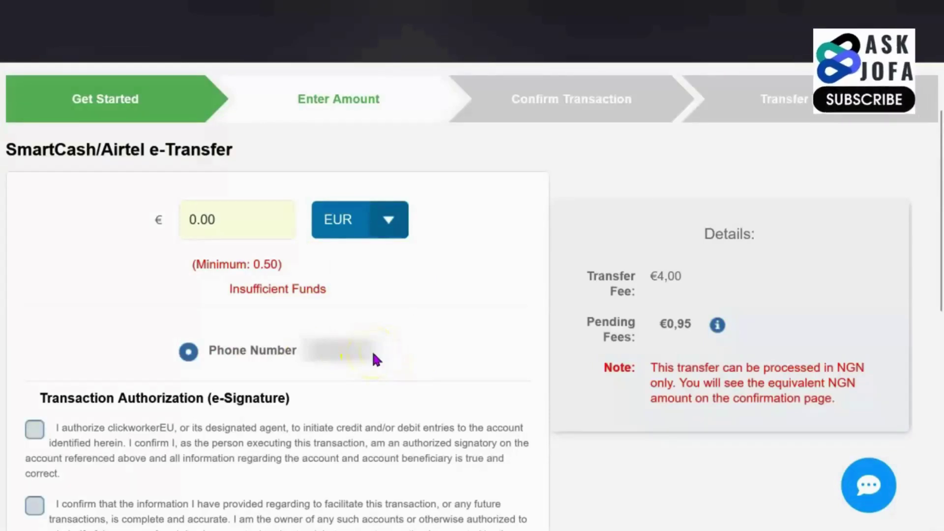
pyautogui.click(19, 157)
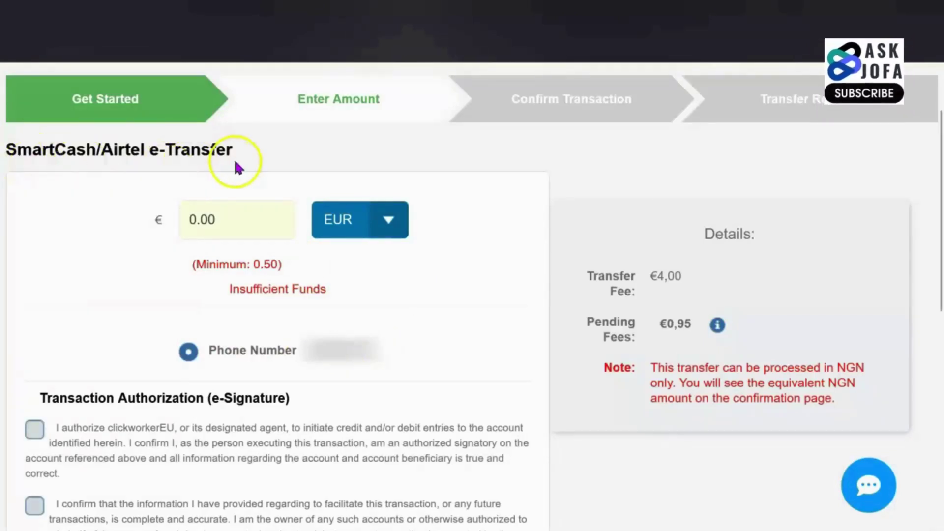
# Accept both authorization statements for the SmartCash/Airtel e-Transfer and open the transfer amount for editing.
pyautogui.scroll(-3, 235, 163)
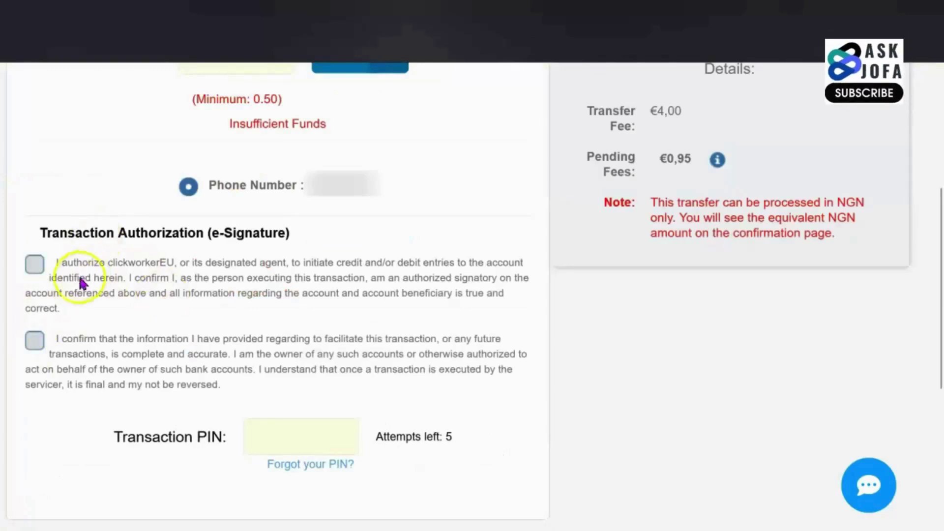
pyautogui.click(36, 339)
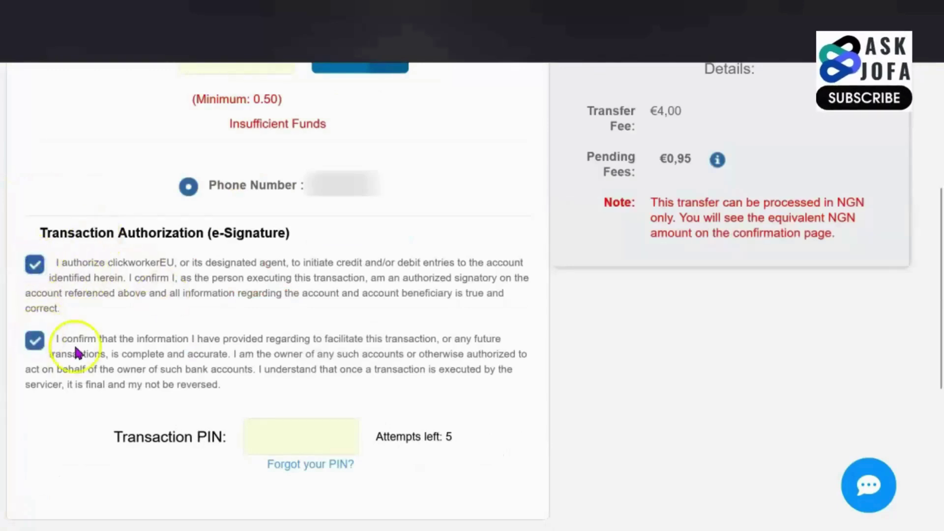
pyautogui.click(279, 435)
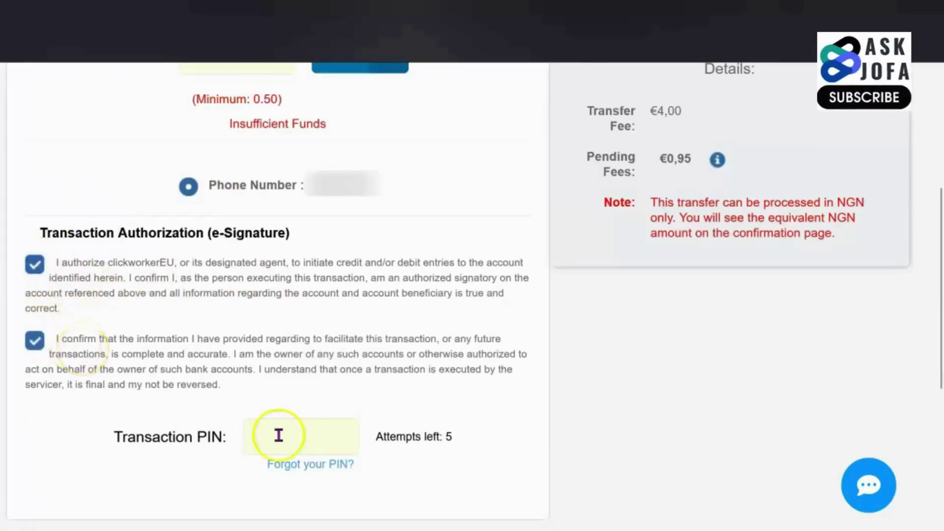
pyautogui.click(437, 479)
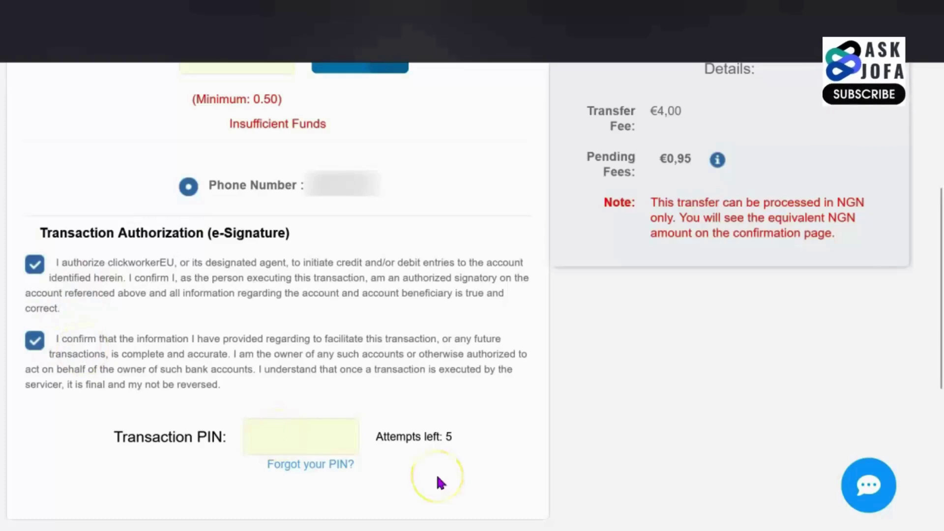
pyautogui.scroll(3, 439, 482)
pyautogui.click(218, 226)
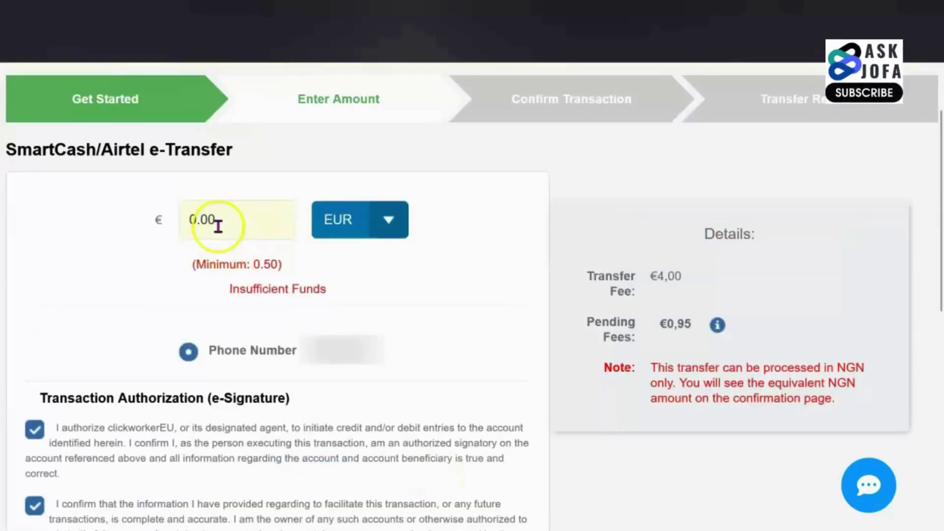